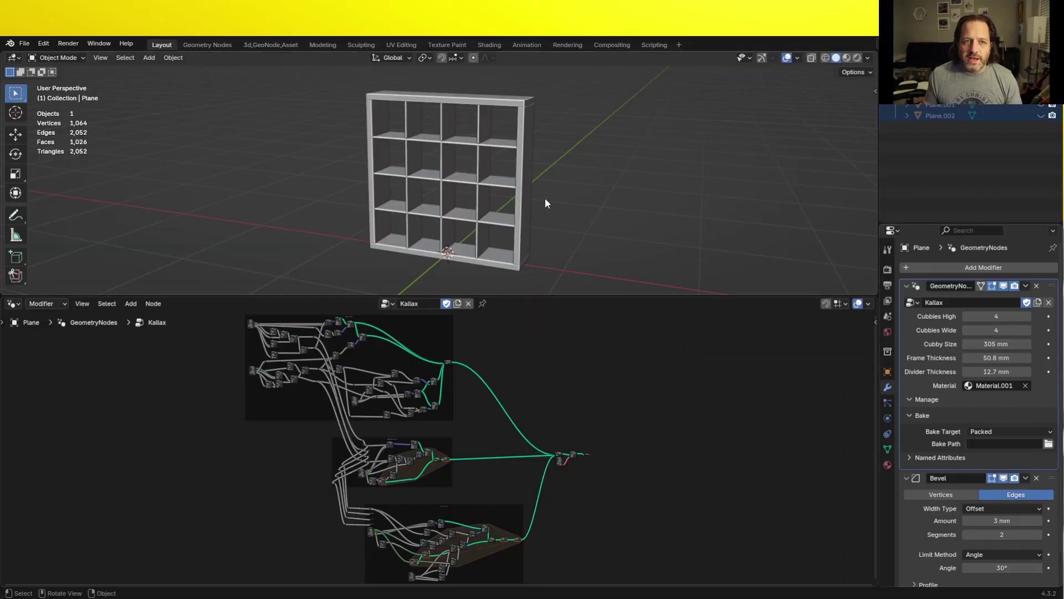
- Try the shelf at a Cubbies High value of 2 and return it to 4
{"action": "left_click", "coordinate": [965, 316]}
{"action": "left_click", "coordinate": [965, 316]}
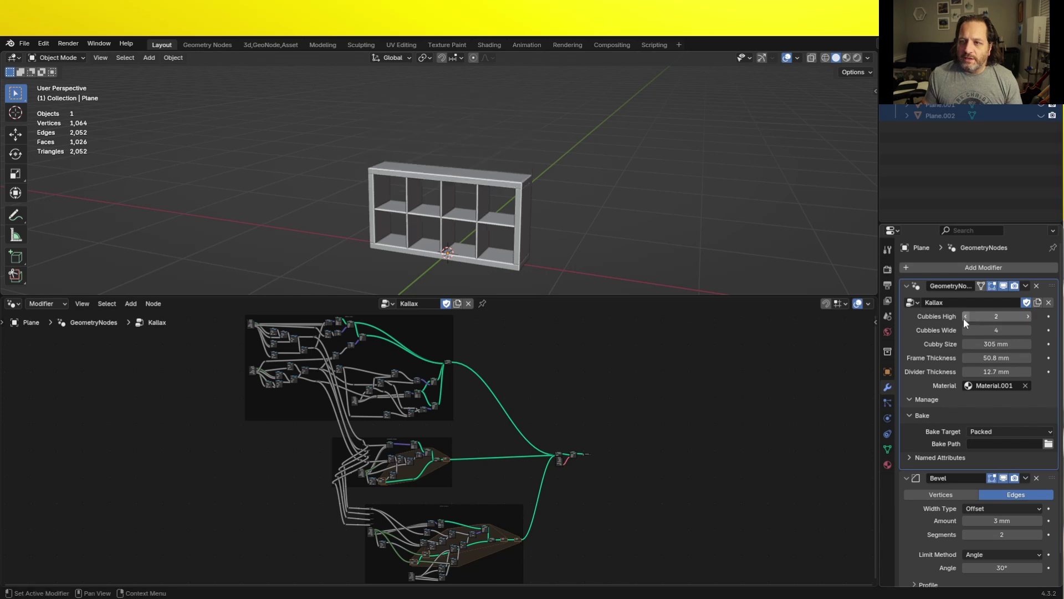
{"action": "left_click", "coordinate": [1029, 316]}
{"action": "left_click", "coordinate": [1028, 316]}
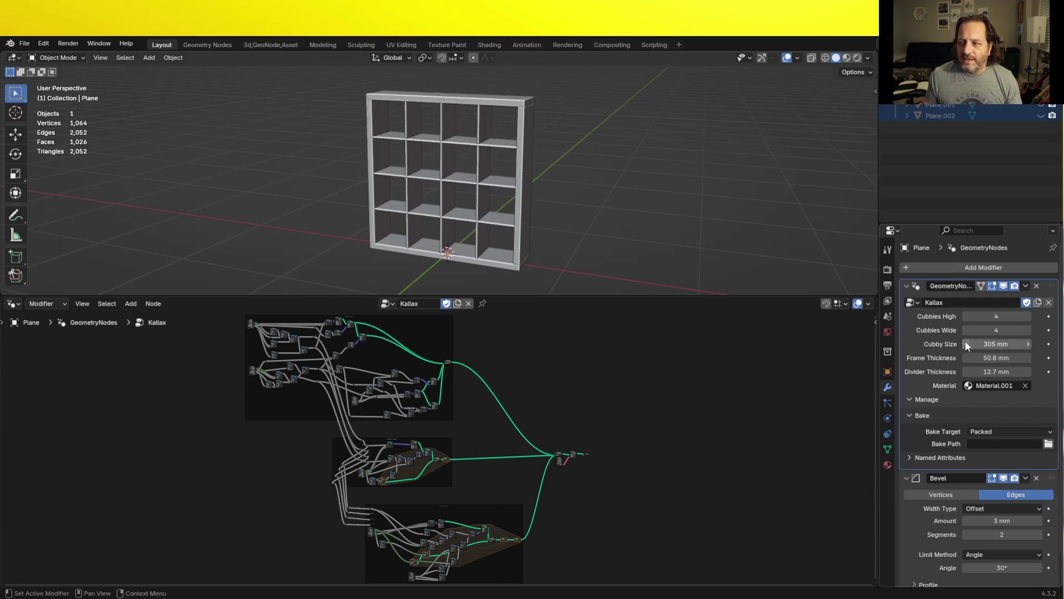
- Set the Kallax modifier's Cubbies Wide value to 3
{"action": "left_click", "coordinate": [965, 330]}
{"action": "left_click", "coordinate": [965, 330]}
{"action": "left_click", "coordinate": [1025, 330]}
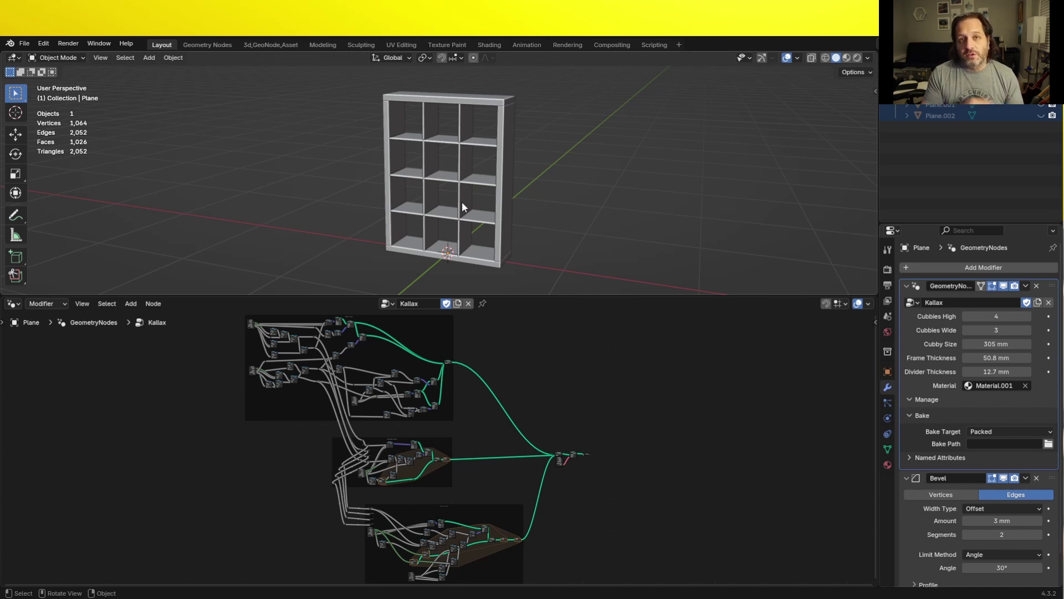
- Tidy the end of the Kallax node tree, placing Group Input below Join Geometry and Set Material close beside them, leaving space before Group Output
{"action": "scroll", "coordinate": [551, 434], "scroll_direction": "down", "scroll_amount": 2}
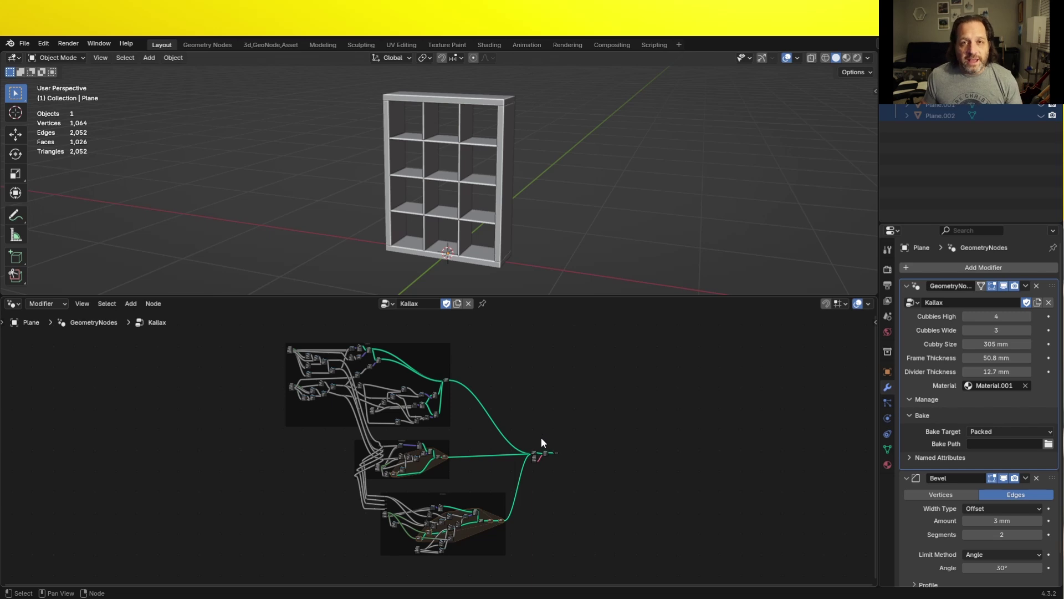
{"action": "scroll", "coordinate": [579, 456], "scroll_direction": "up", "scroll_amount": 6}
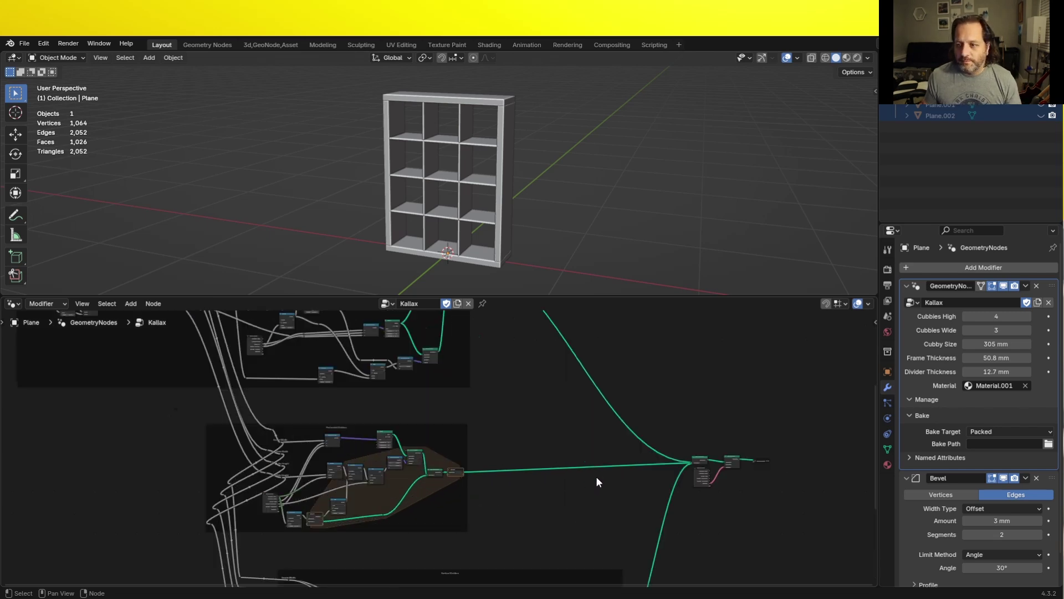
{"action": "middle_click_drag", "start_coordinate": [438, 432], "coordinate": [377, 429]}
{"action": "left_click_drag", "start_coordinate": [425, 418], "coordinate": [602, 421]}
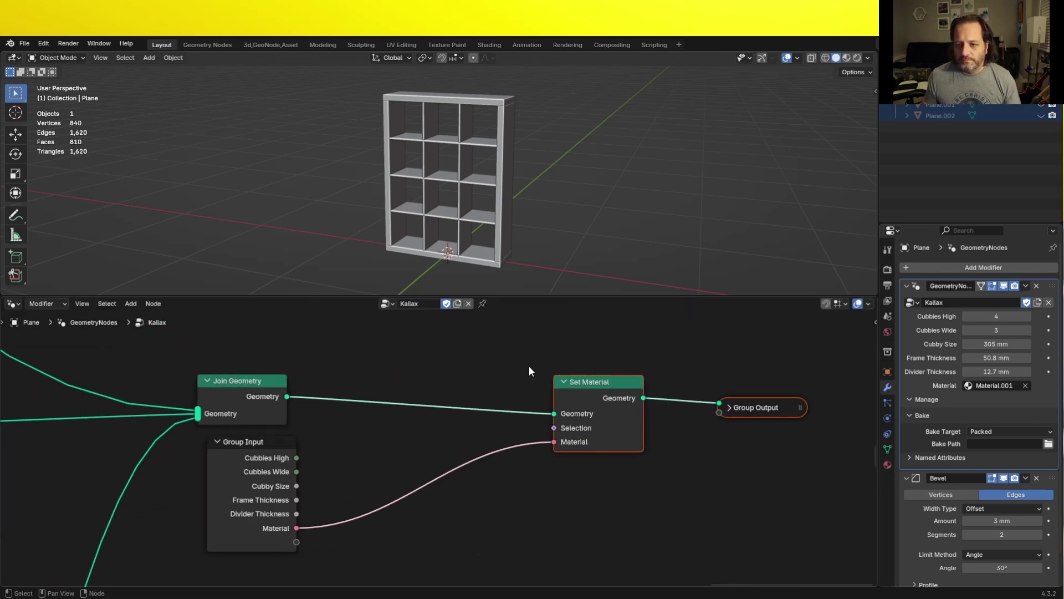
{"action": "left_click", "coordinate": [252, 435]}
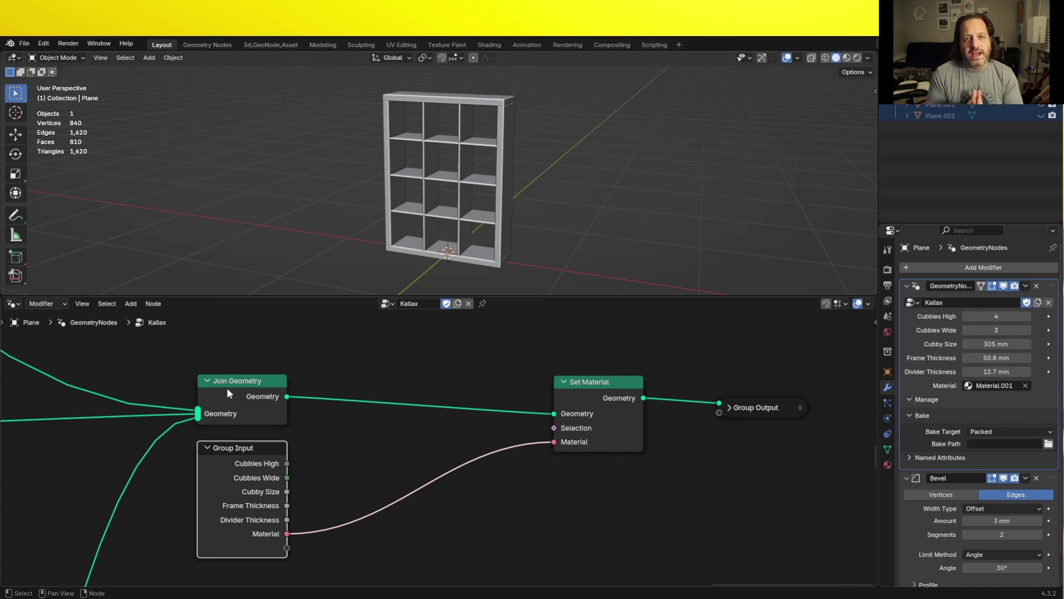
{"action": "scroll", "coordinate": [451, 422], "scroll_direction": "down", "scroll_amount": 1}
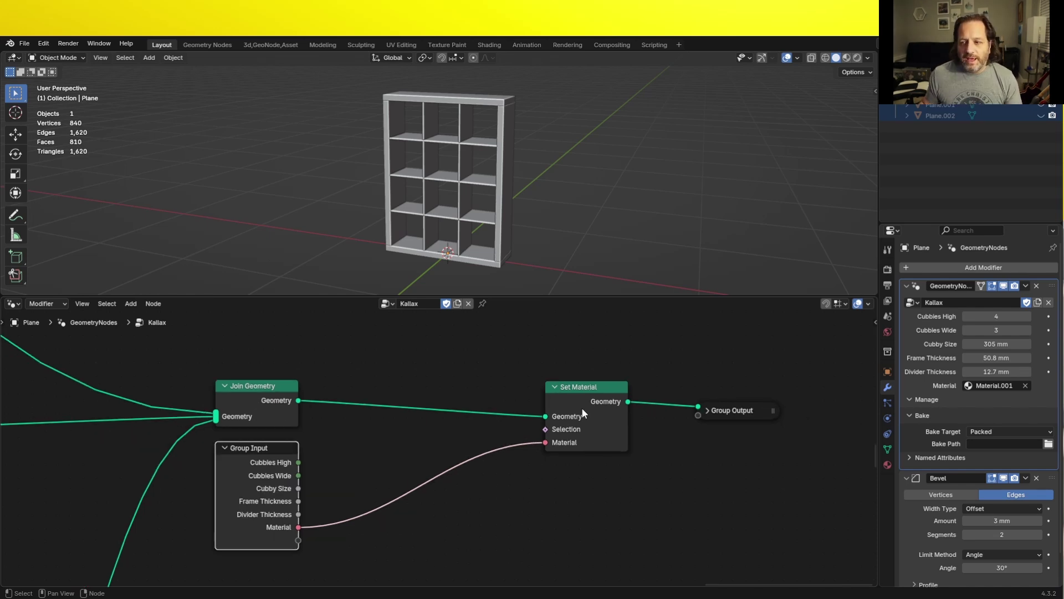
{"action": "left_click_drag", "start_coordinate": [584, 401], "coordinate": [397, 386]}
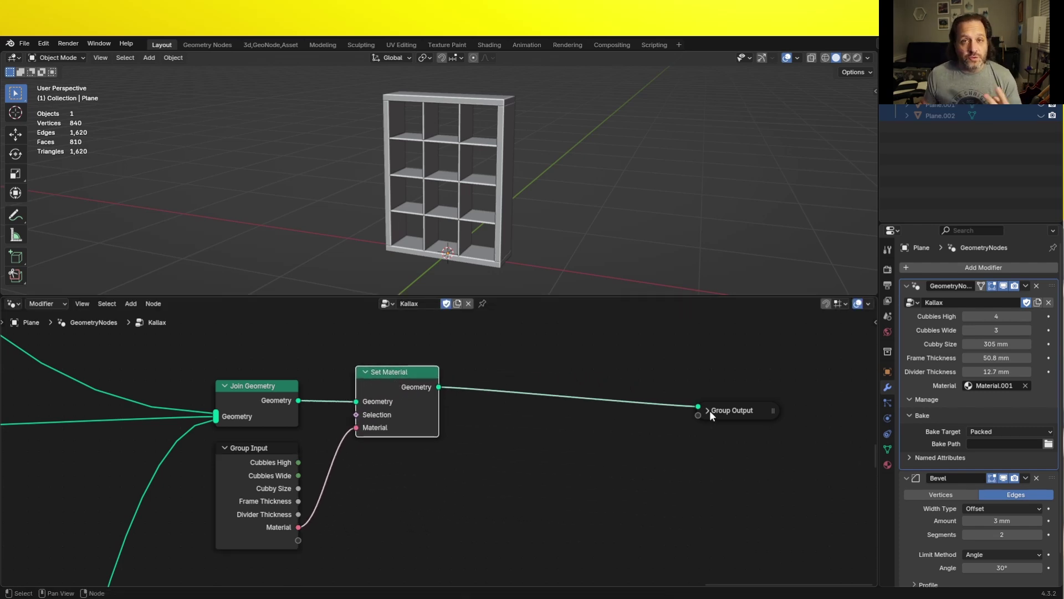
- Add a Linear Gizmo node below the link between Set Material and Group Output
{"action": "key", "text": "shift+a"}
{"action": "mouse_move", "coordinate": [573, 412]}
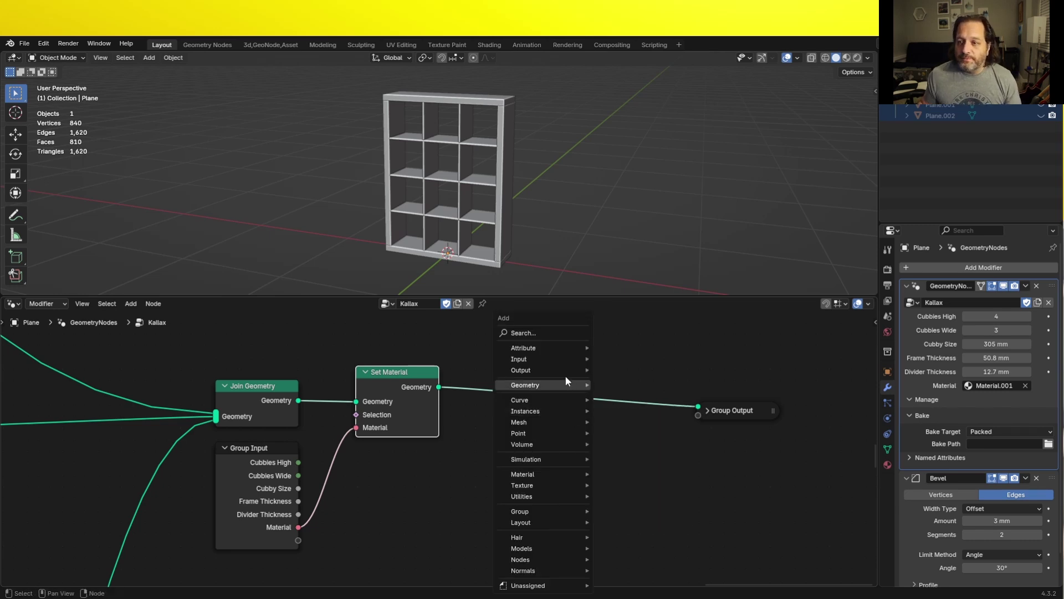
{"action": "mouse_move", "coordinate": [538, 360]}
{"action": "mouse_move", "coordinate": [623, 372]}
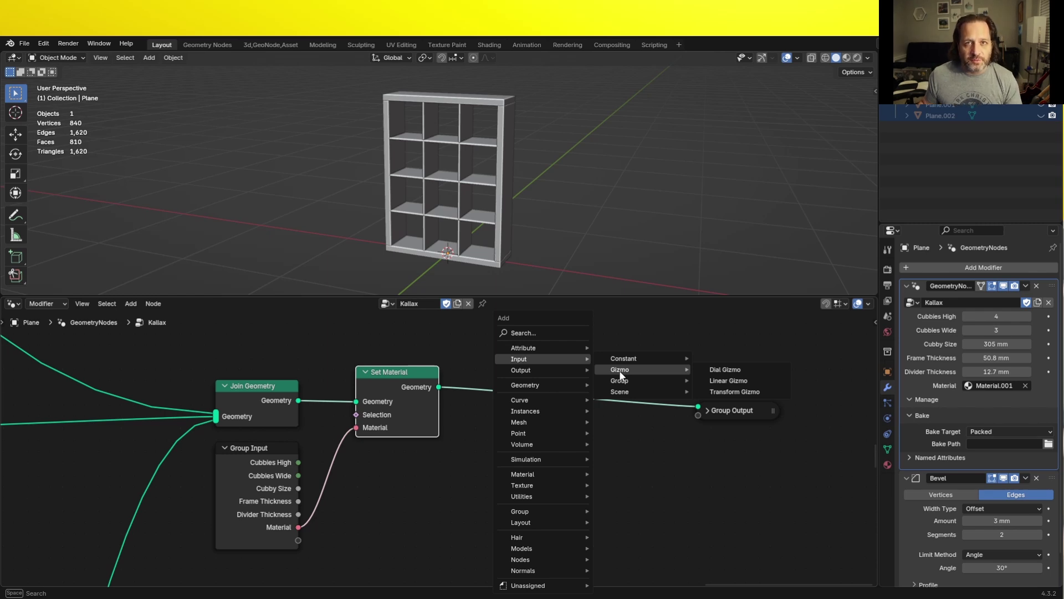
{"action": "left_click", "coordinate": [729, 380]}
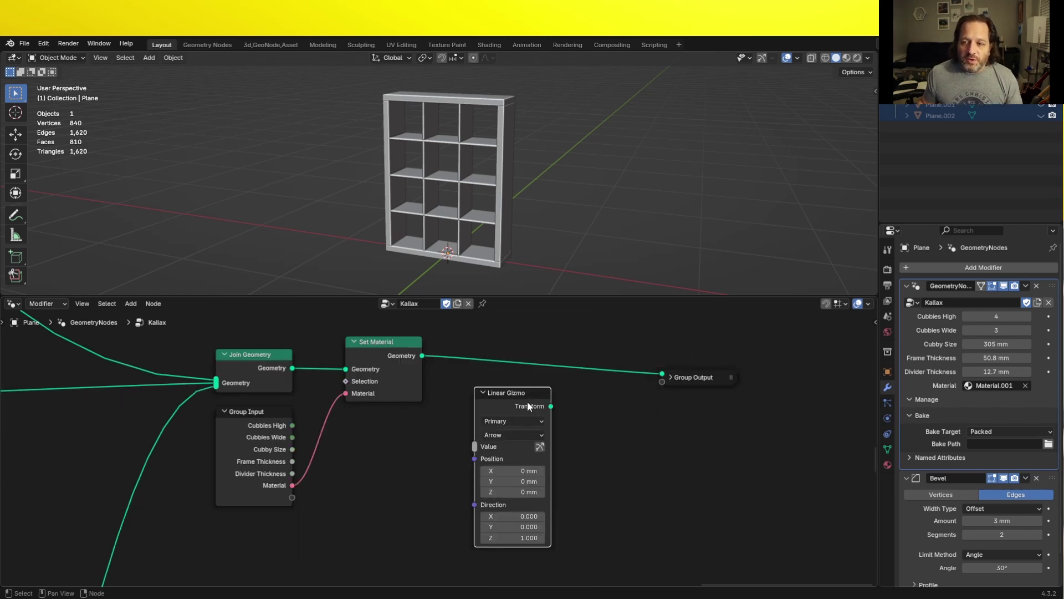
{"action": "left_click_drag", "start_coordinate": [551, 406], "coordinate": [566, 412]}
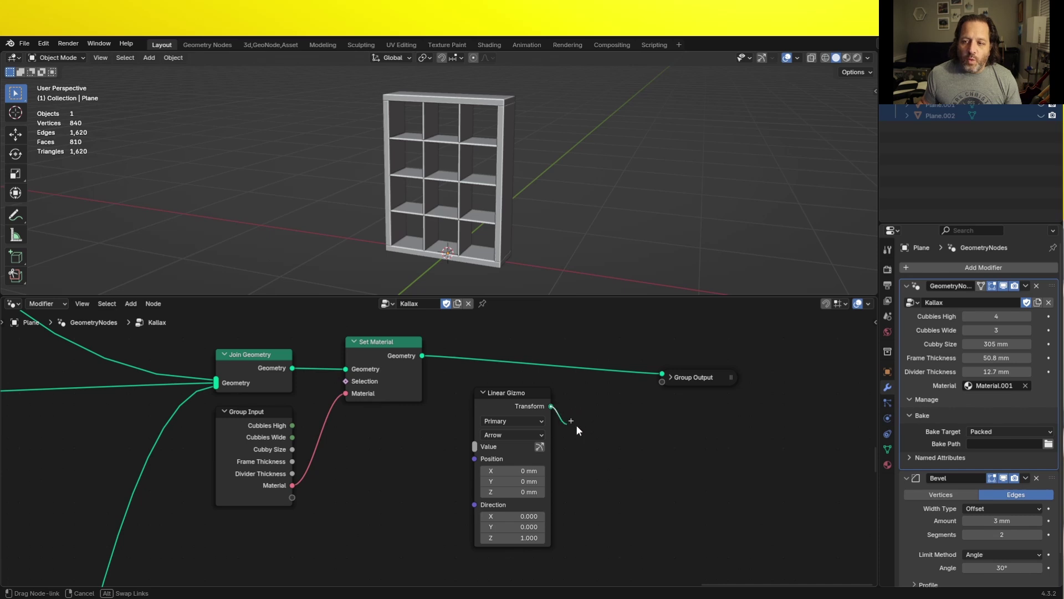
{"action": "left_click_drag", "start_coordinate": [587, 421], "coordinate": [587, 421]}
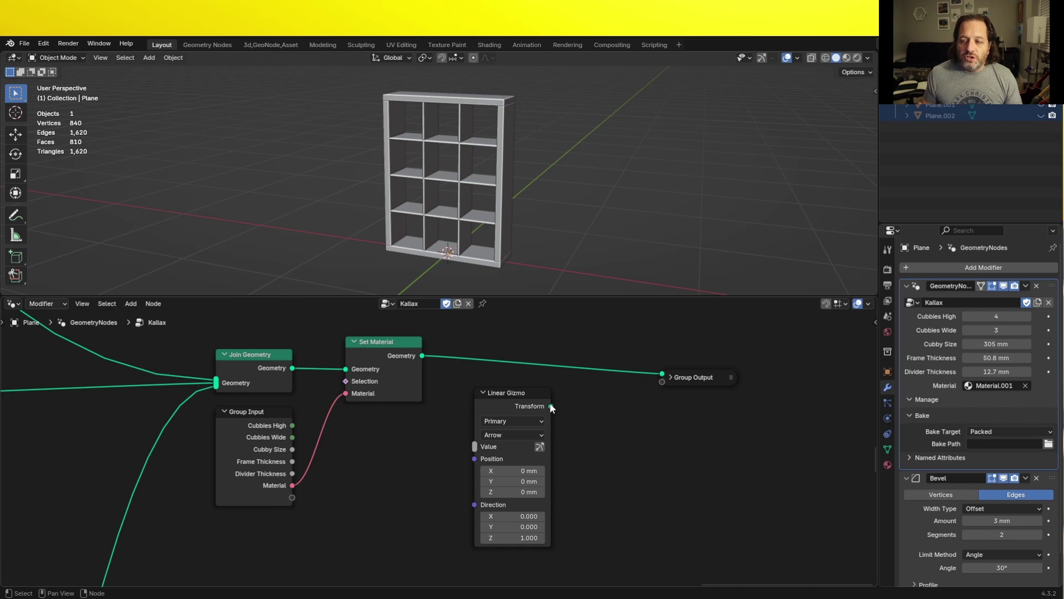
- Insert a duplicate Join Geometry node before Group Output and connect the Linear Gizmo's Transform output to it
{"action": "left_click_drag", "start_coordinate": [700, 374], "coordinate": [755, 365]}
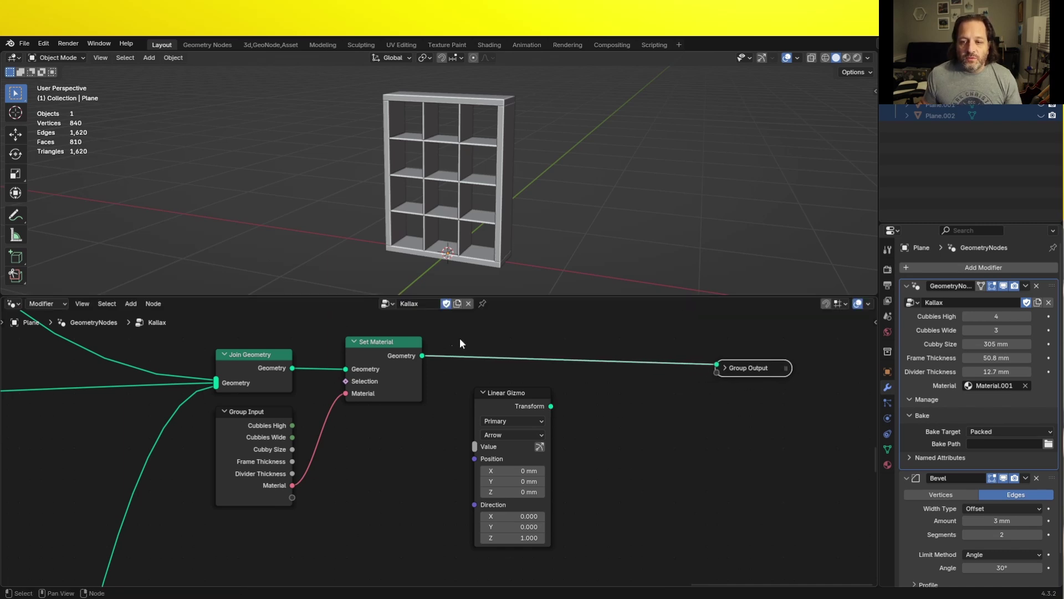
{"action": "left_click", "coordinate": [249, 361]}
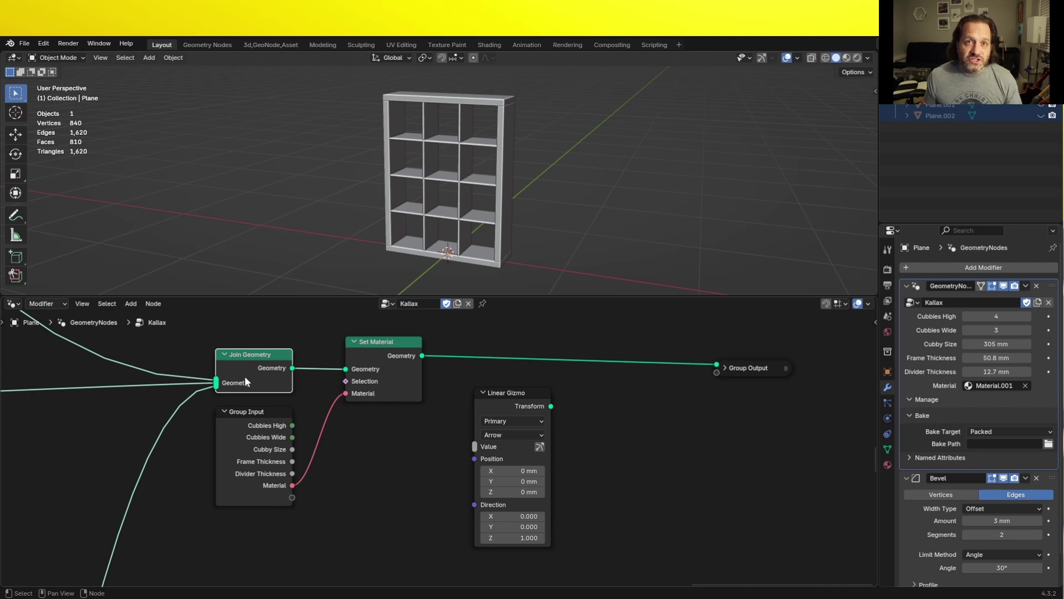
{"action": "key", "text": "shift+d"}
{"action": "left_click", "coordinate": [640, 382]}
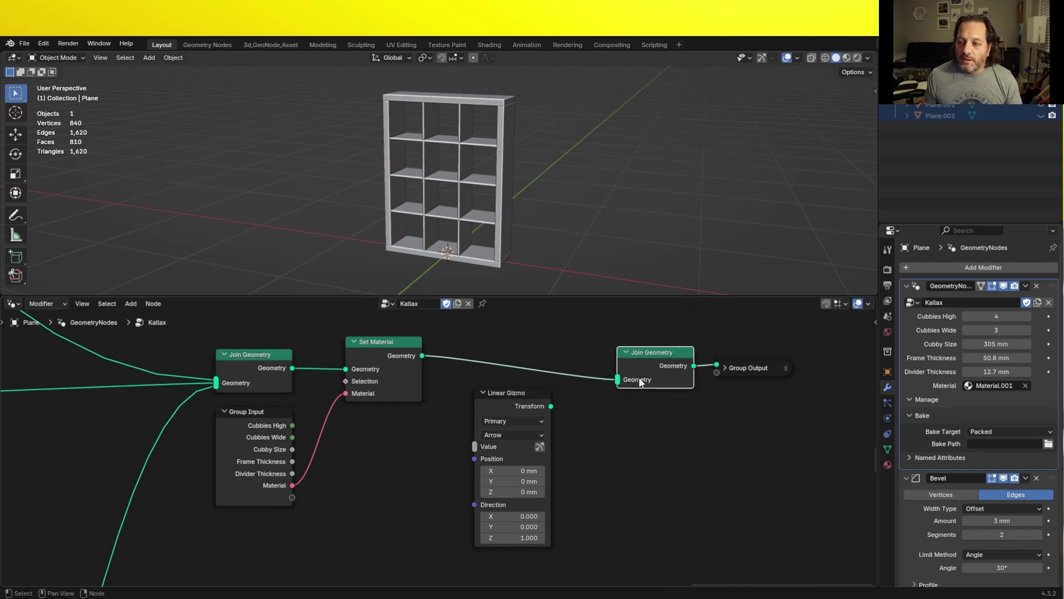
{"action": "left_click_drag", "start_coordinate": [551, 407], "coordinate": [608, 388]}
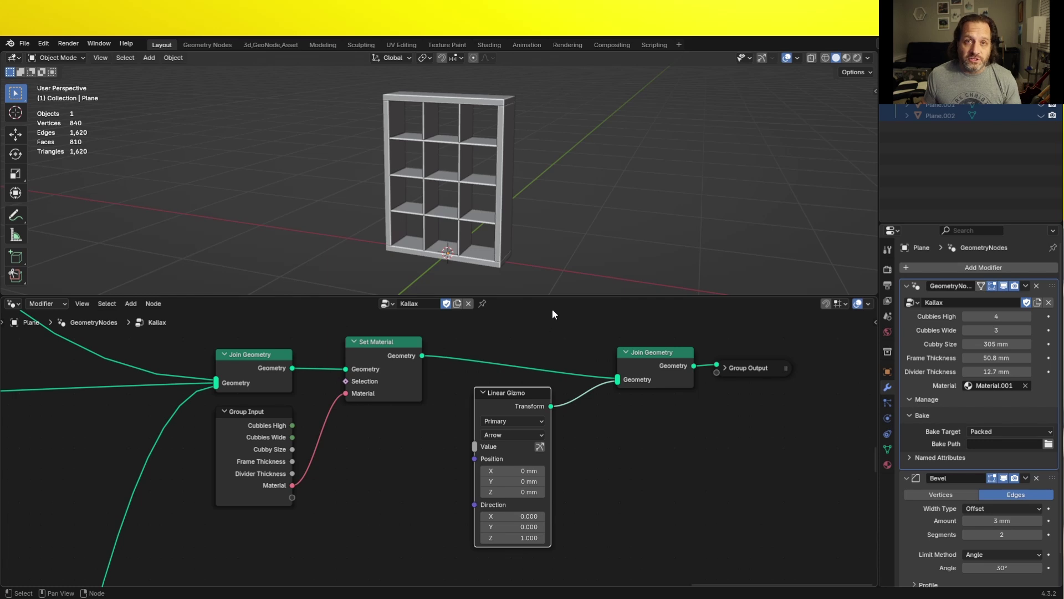
- Turn on the viewport gizmos and try moving the linear gizmo's arrow on the shelf
{"action": "left_click", "coordinate": [761, 58]}
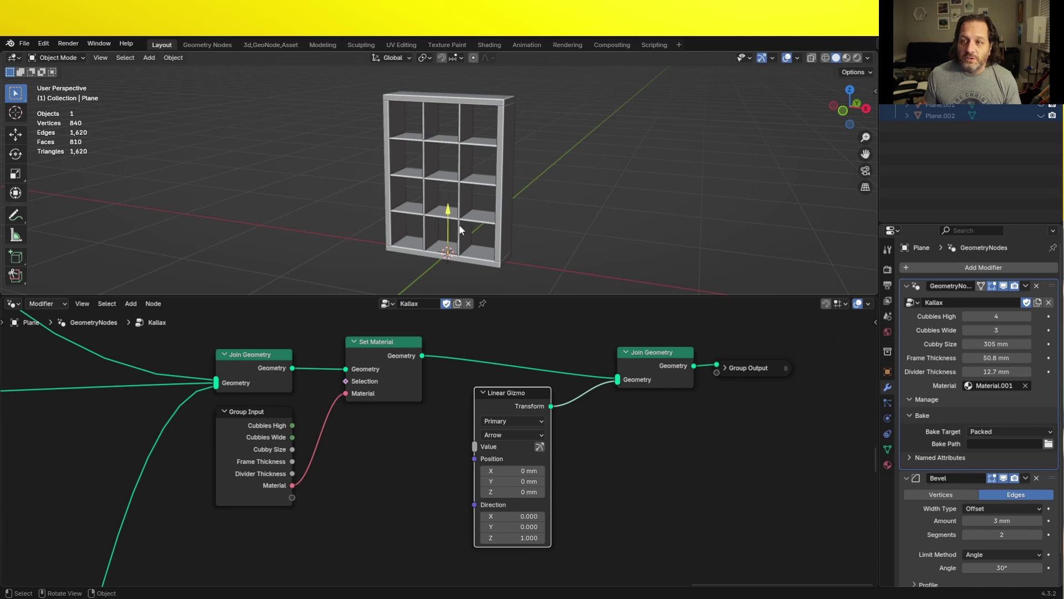
{"action": "left_click_drag", "start_coordinate": [450, 214], "coordinate": [443, 98]}
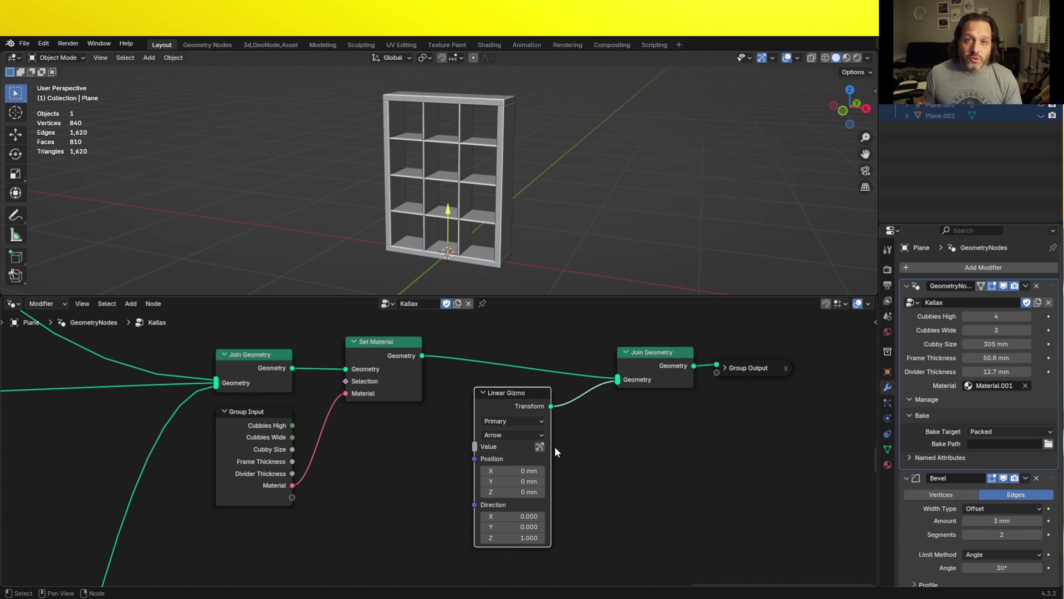
- Try the X, Y and Z colors on the Linear Gizmo node and settle on Secondary
{"action": "left_click", "coordinate": [504, 421]}
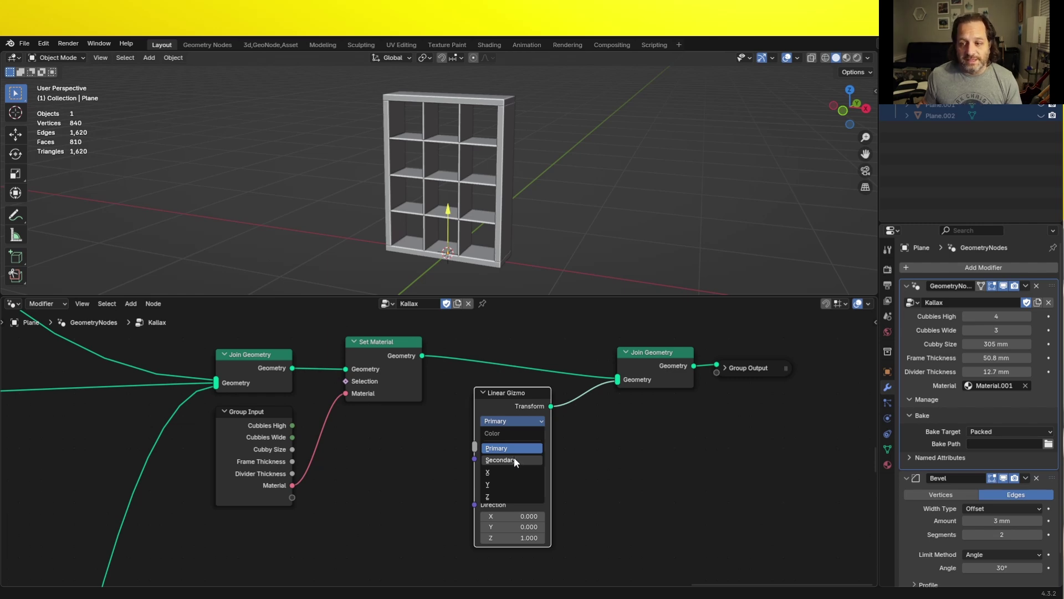
{"action": "left_click", "coordinate": [513, 459]}
{"action": "left_click", "coordinate": [508, 422]}
{"action": "left_click", "coordinate": [514, 472]}
{"action": "left_click", "coordinate": [504, 422]}
{"action": "left_click", "coordinate": [504, 485]}
{"action": "left_click", "coordinate": [508, 423]}
{"action": "left_click", "coordinate": [505, 494]}
{"action": "left_click", "coordinate": [507, 422]}
{"action": "left_click", "coordinate": [507, 458]}
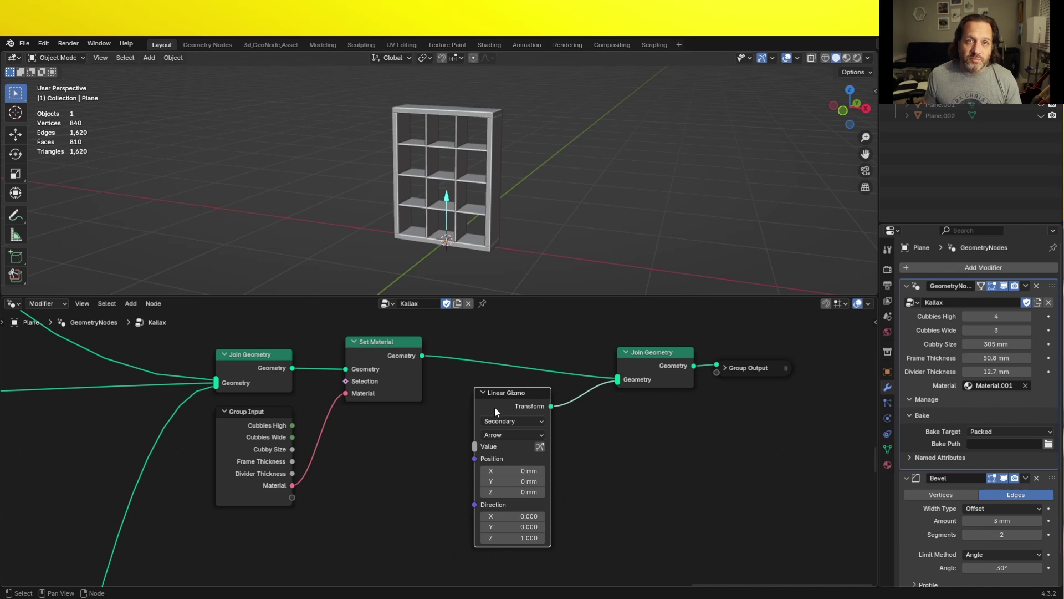
- Try the Cross and Box draw styles on the Linear Gizmo node and return it to Arrow
{"action": "left_click", "coordinate": [513, 435]}
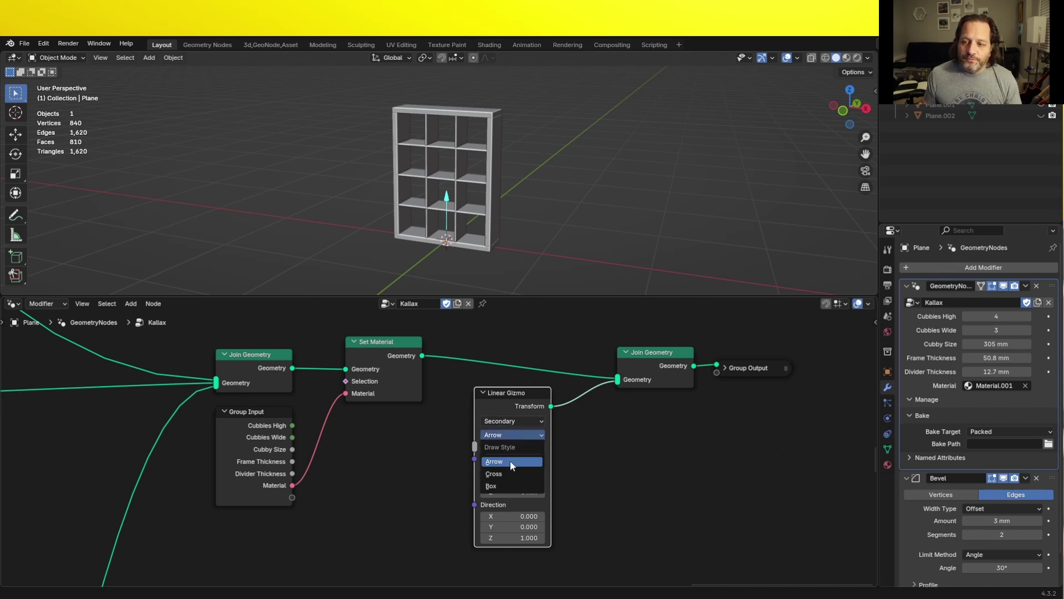
{"action": "left_click", "coordinate": [495, 473]}
{"action": "scroll", "coordinate": [451, 271], "scroll_direction": "up", "scroll_amount": 2}
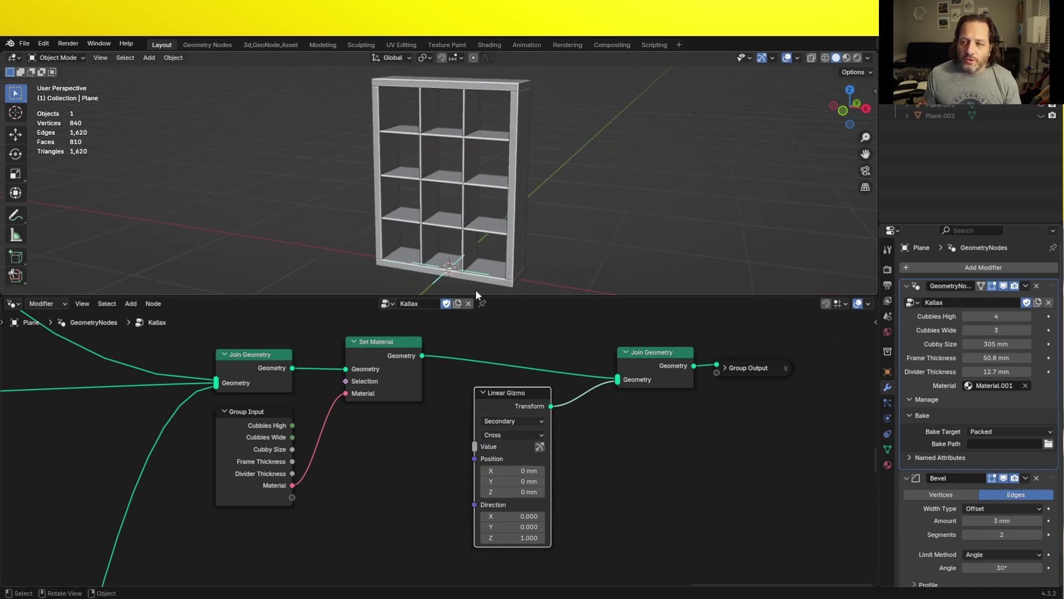
{"action": "left_click", "coordinate": [507, 435]}
{"action": "left_click", "coordinate": [505, 485]}
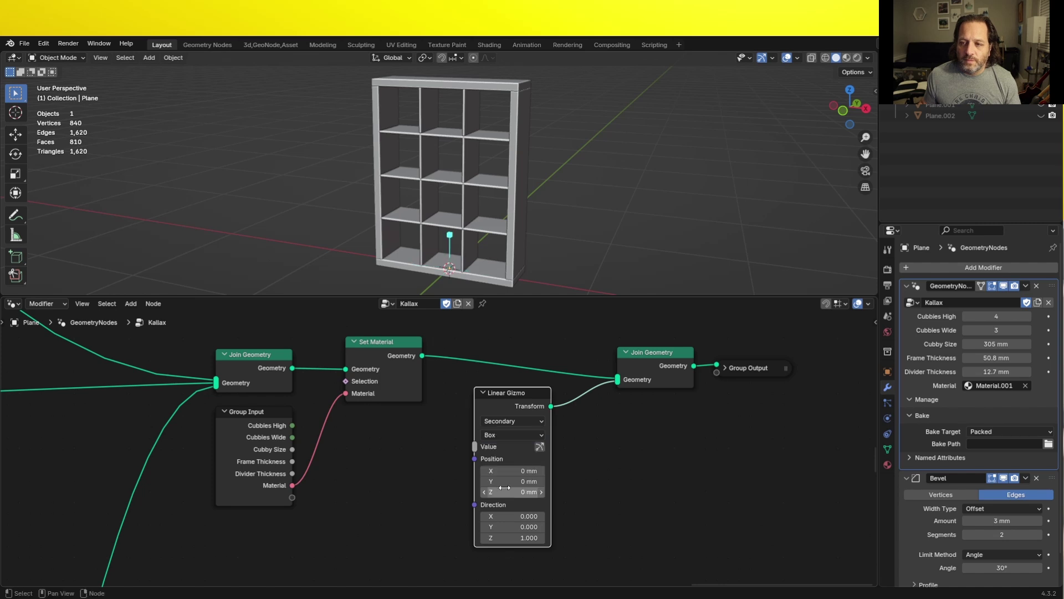
{"action": "left_click", "coordinate": [511, 434]}
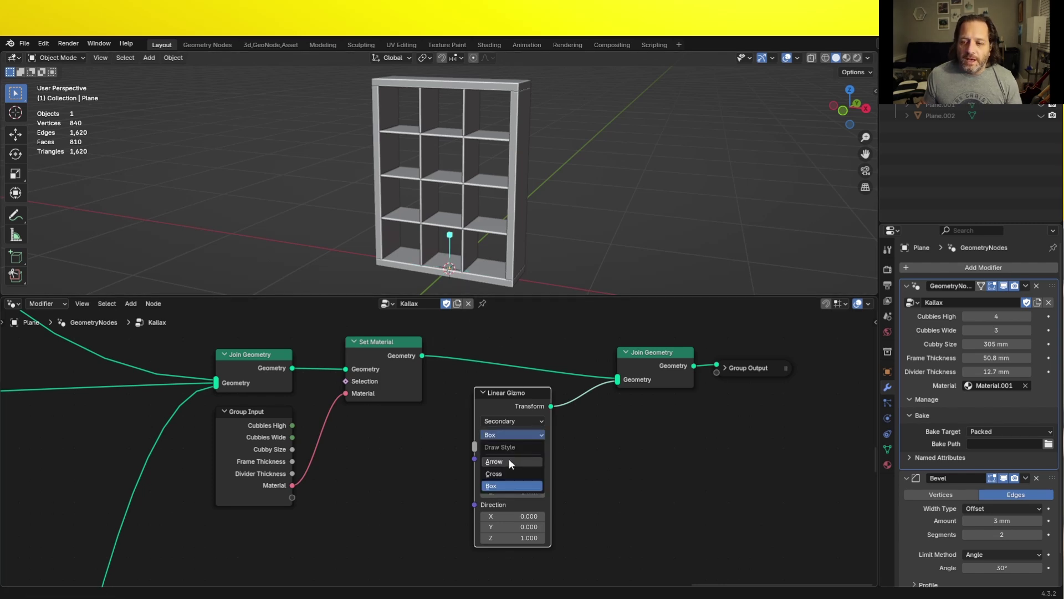
{"action": "left_click", "coordinate": [510, 460]}
{"action": "scroll", "coordinate": [454, 234], "scroll_direction": "up", "scroll_amount": 2}
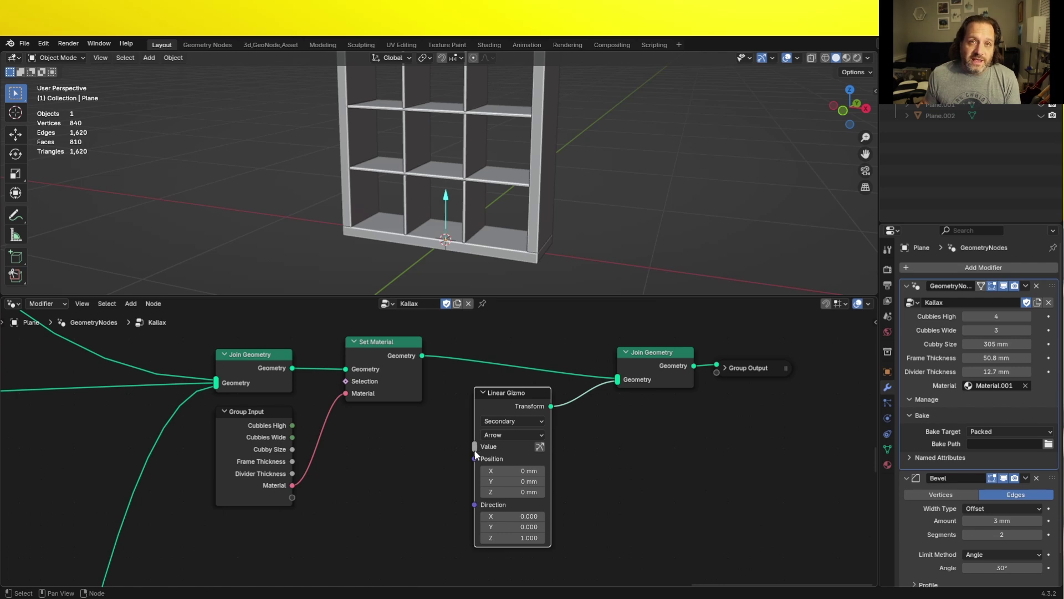
- Connect Cubbies High from Group Input to the Linear Gizmo's Value and pin the gizmo so it stays shown
{"action": "mouse_move", "coordinate": [475, 450]}
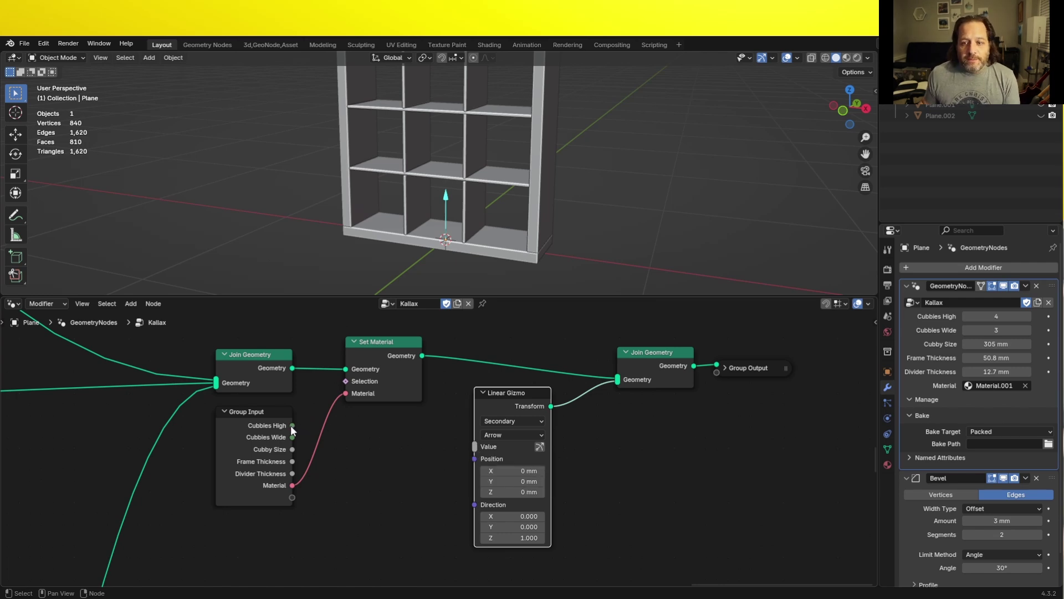
{"action": "left_click_drag", "start_coordinate": [292, 425], "coordinate": [319, 428]}
{"action": "left_click_drag", "start_coordinate": [394, 429], "coordinate": [476, 447]}
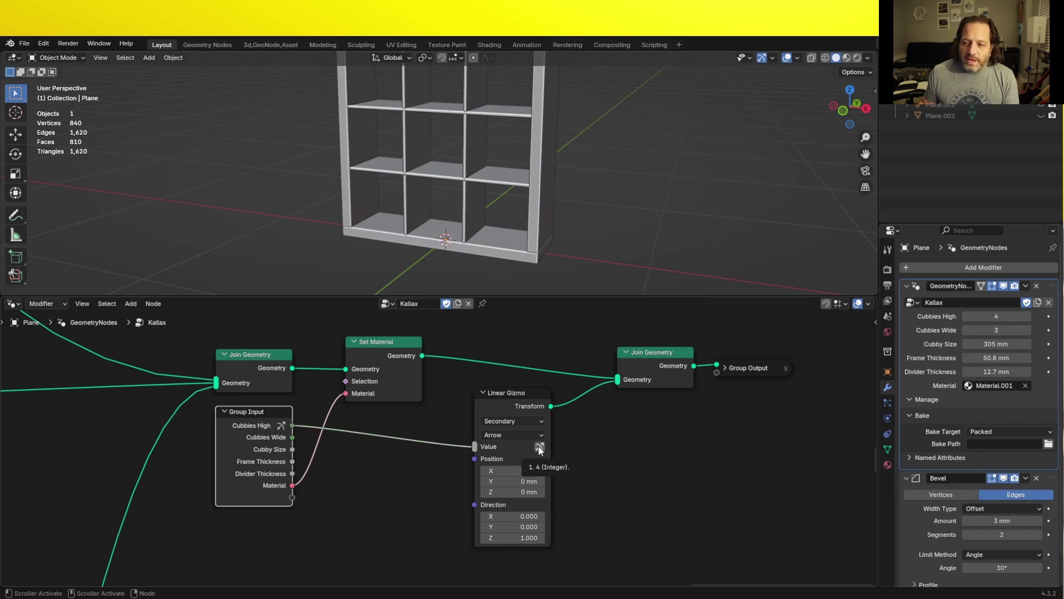
{"action": "left_click", "coordinate": [540, 447]}
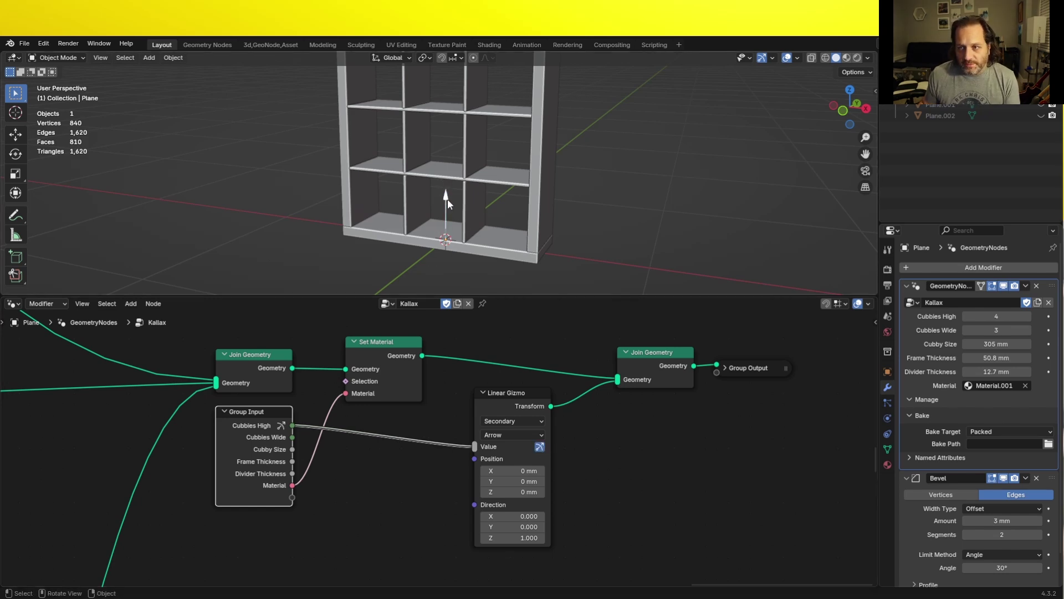
- Test the gizmo arrow in front view, bringing Cubbies High to 1, and show the object's transform values
{"action": "key", "text": "KP_1"}
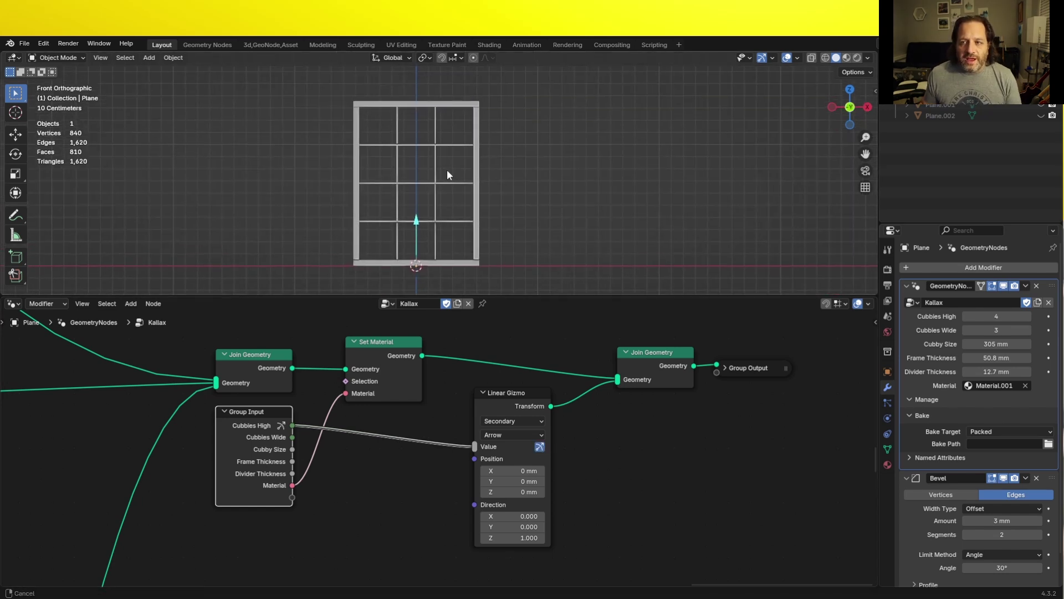
{"action": "middle_click_drag", "start_coordinate": [448, 175], "coordinate": [448, 225], "text": "shift"}
{"action": "mouse_move", "coordinate": [420, 252]}
{"action": "left_mouse_down"}
{"action": "mouse_move", "coordinate": [424, 105]}
{"action": "mouse_move", "coordinate": [421, 273]}
{"action": "mouse_move", "coordinate": [400, 219]}
{"action": "mouse_move", "coordinate": [424, 244]}
{"action": "left_mouse_up"}
{"action": "key", "text": "n"}
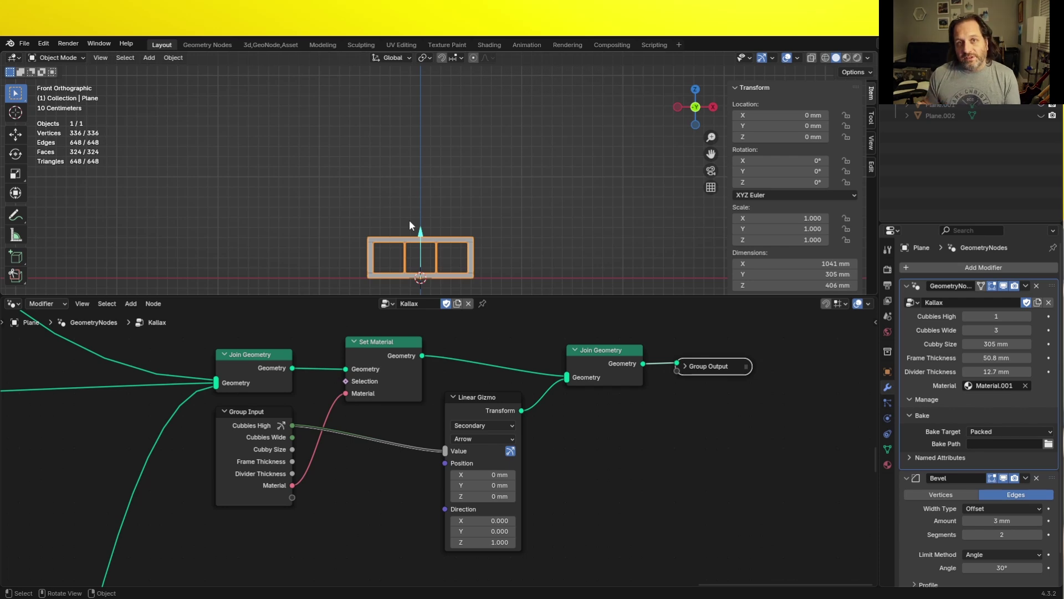
{"action": "left_click_drag", "start_coordinate": [424, 233], "coordinate": [430, 161]}
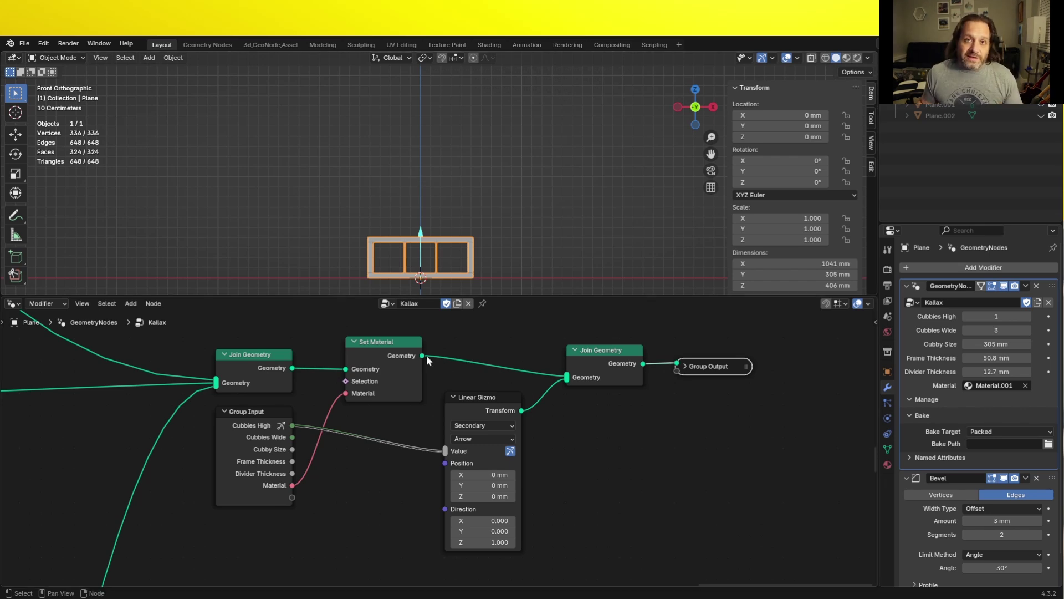
- Insert a Math node set to Multiply before the Linear Gizmo's Value, multiplying Cubbies High by Cubby Size, and test the arrow
{"action": "scroll", "coordinate": [316, 431], "scroll_direction": "up", "scroll_amount": 3}
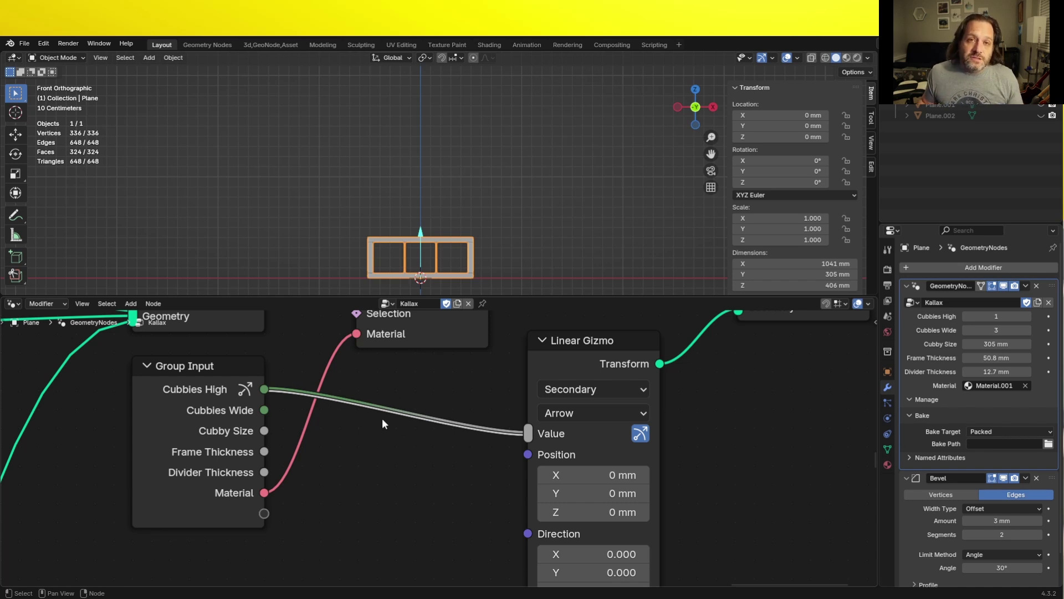
{"action": "key", "text": "shift+a"}
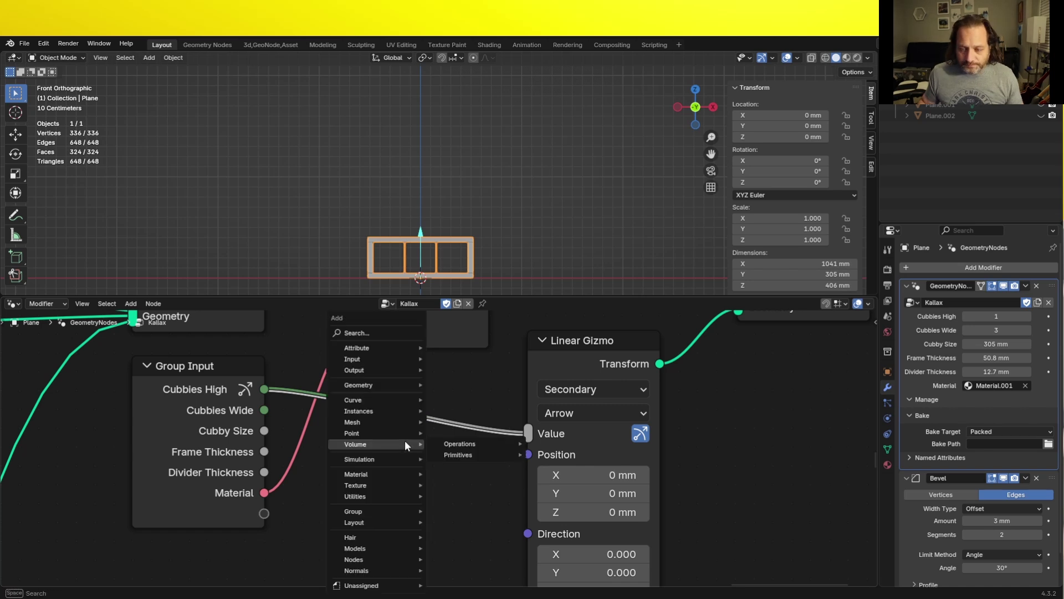
{"action": "left_click", "coordinate": [405, 440]}
{"action": "left_click", "coordinate": [355, 386]}
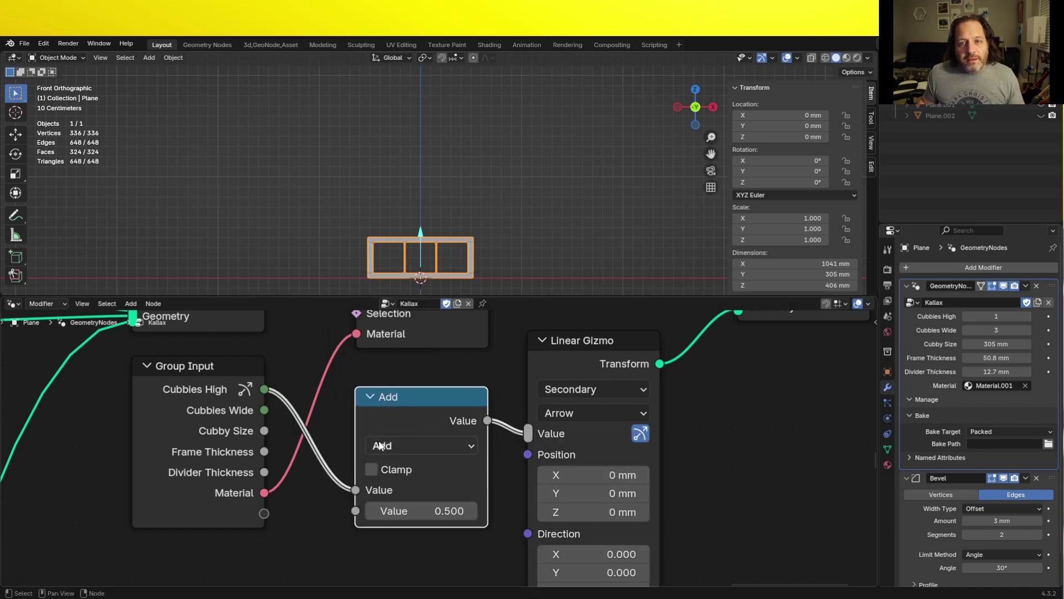
{"action": "left_click", "coordinate": [377, 446]}
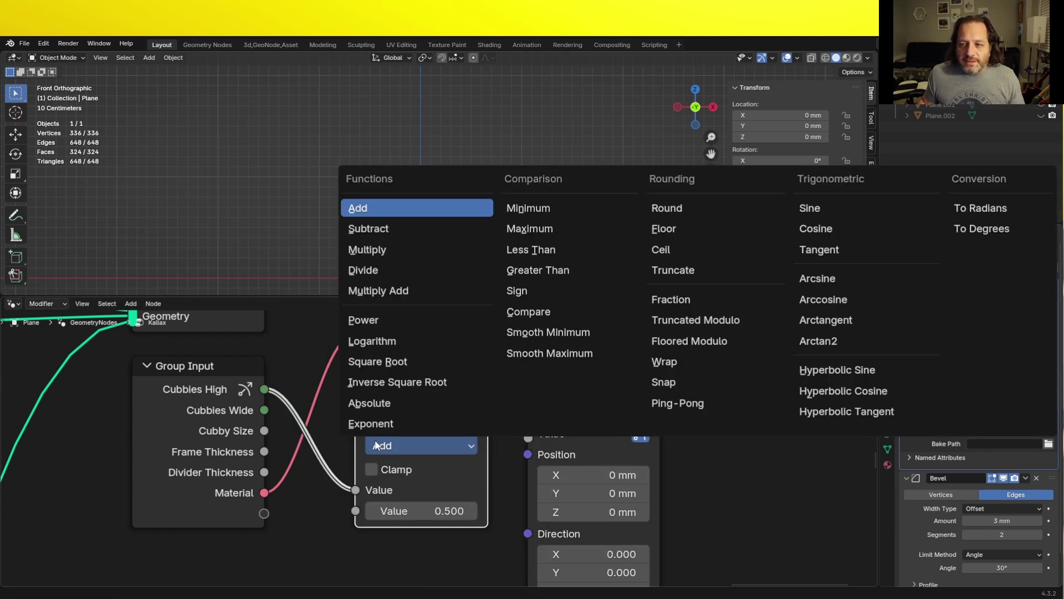
{"action": "left_click", "coordinate": [366, 249]}
{"action": "left_click_drag", "start_coordinate": [264, 430], "coordinate": [359, 519]}
{"action": "scroll", "coordinate": [359, 519], "scroll_direction": "down", "scroll_amount": 1}
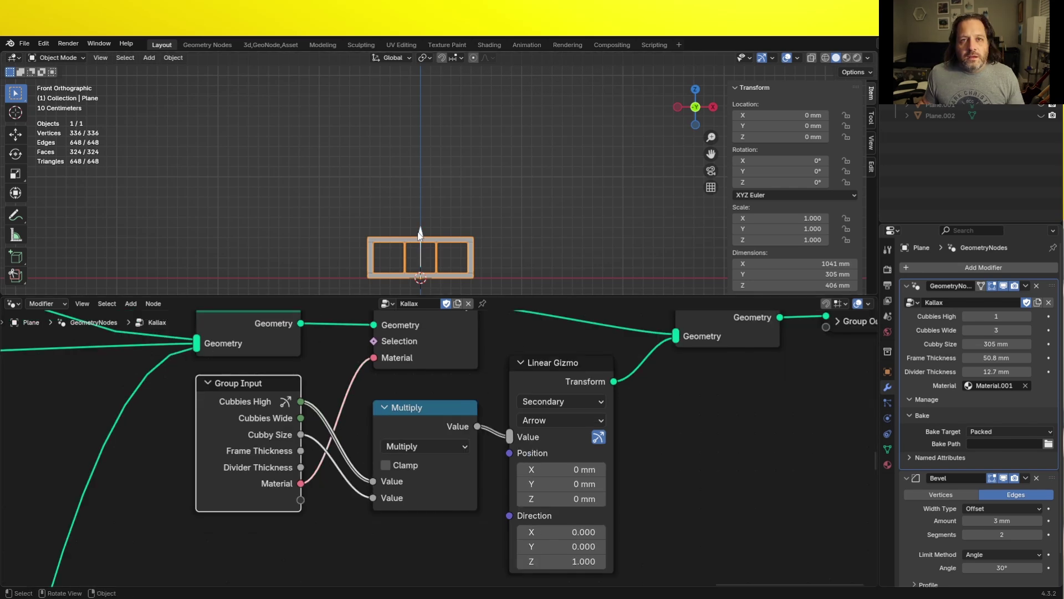
{"action": "left_click_drag", "start_coordinate": [419, 239], "coordinate": [399, 227]}
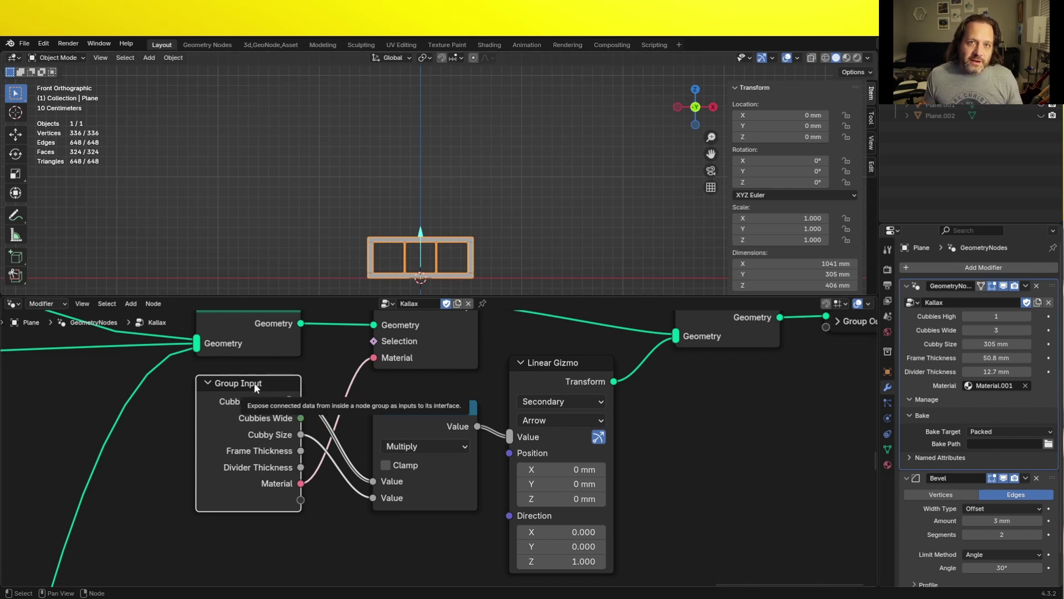
- Insert an Add math node before Multiply's second value to sum Cubby Size and Divider Thickness, and test the gizmo arrow
{"action": "left_click", "coordinate": [401, 411]}
{"action": "key", "text": "shift+d"}
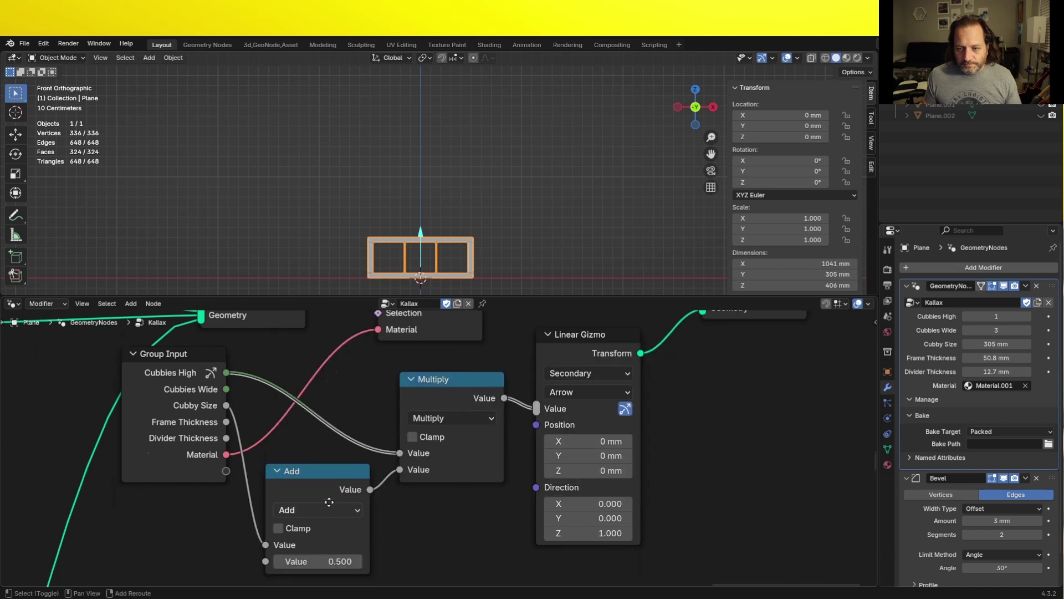
{"action": "scroll", "coordinate": [225, 419], "scroll_direction": "down", "scroll_amount": 2, "text": "shift"}
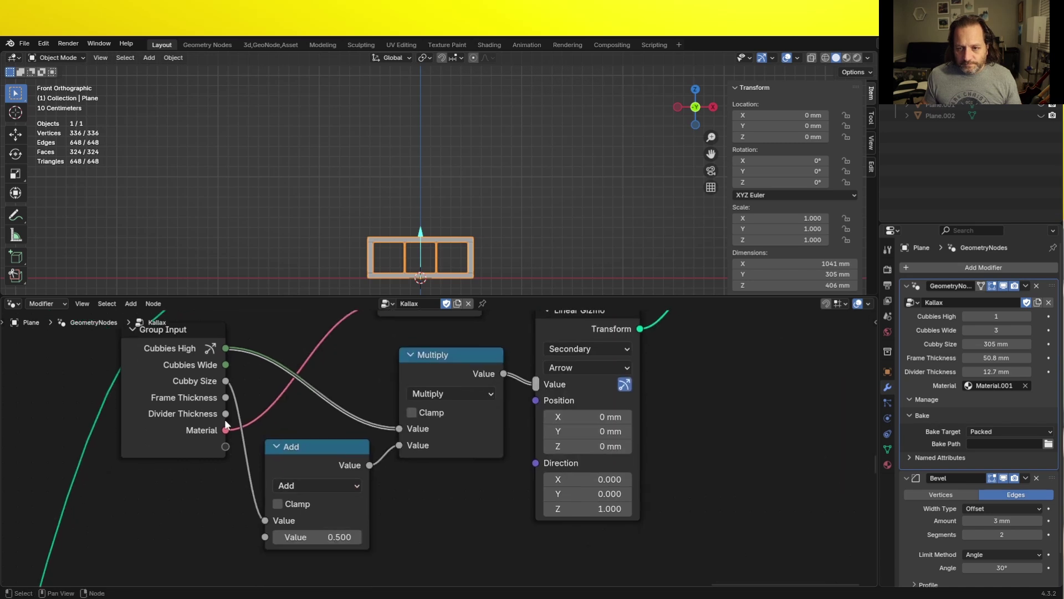
{"action": "mouse_move", "coordinate": [420, 232]}
{"action": "left_mouse_down"}
{"action": "mouse_move", "coordinate": [424, 96]}
{"action": "mouse_move", "coordinate": [424, 214]}
{"action": "left_mouse_up"}
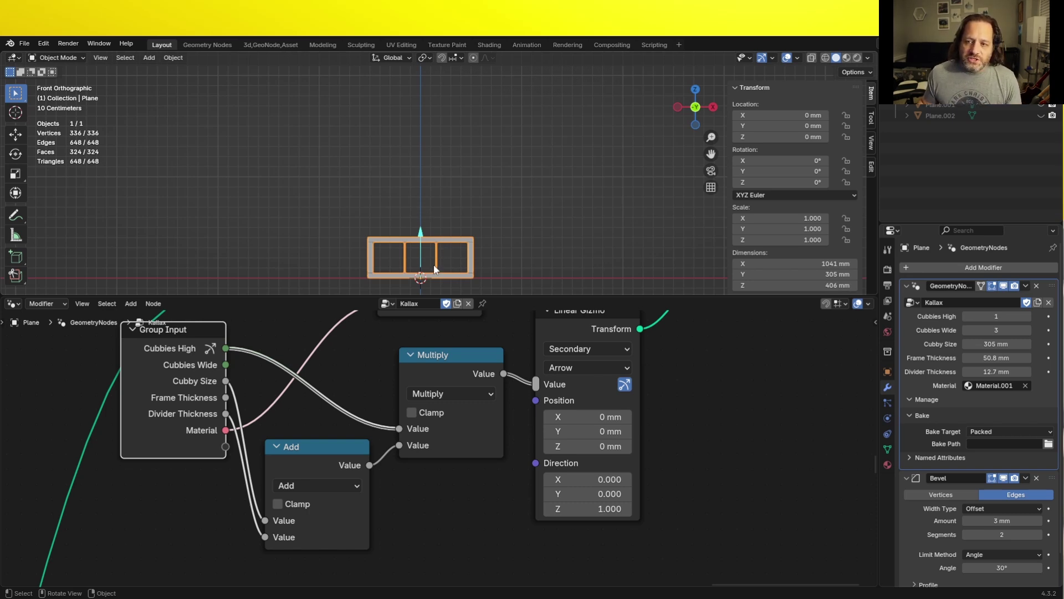
- Move the Linear Gizmo node away from the math nodes and collapse the Add and Multiply nodes
{"action": "middle_click_drag", "start_coordinate": [432, 272], "coordinate": [404, 138]}
{"action": "scroll", "coordinate": [435, 265], "scroll_direction": "up", "scroll_amount": 3}
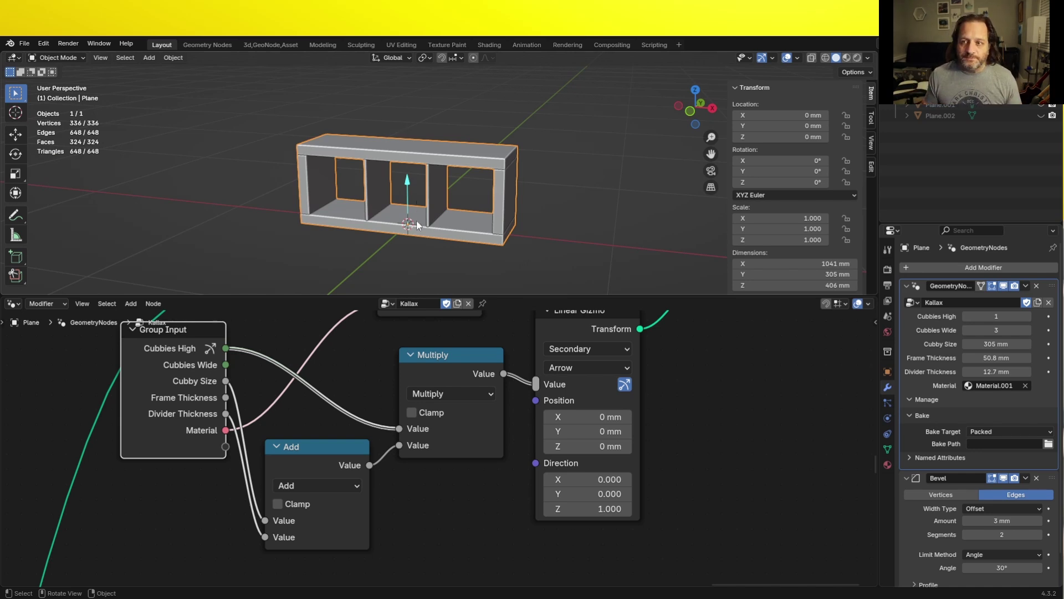
{"action": "left_click_drag", "start_coordinate": [570, 321], "coordinate": [611, 341]}
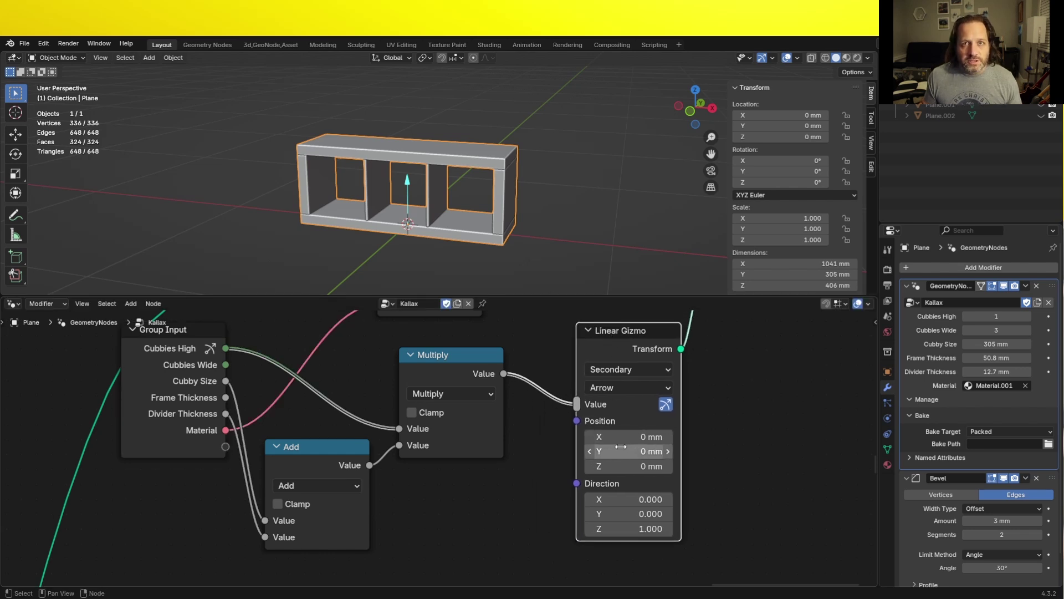
{"action": "middle_click_drag", "start_coordinate": [624, 444], "coordinate": [541, 444]}
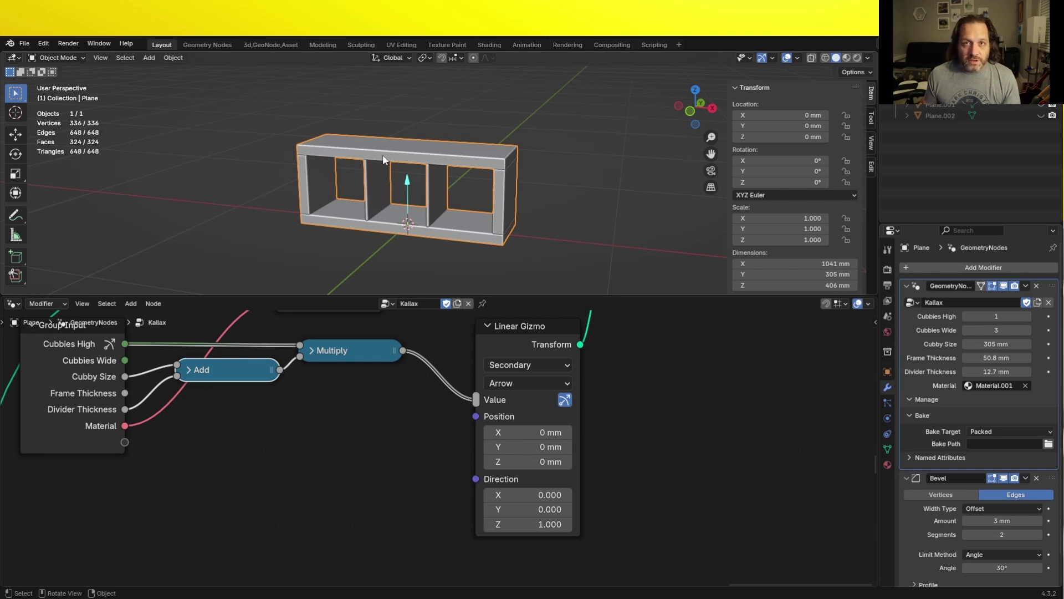
{"action": "scroll", "coordinate": [138, 417], "scroll_direction": "down", "scroll_amount": 2}
{"action": "left_click", "coordinate": [138, 418]}
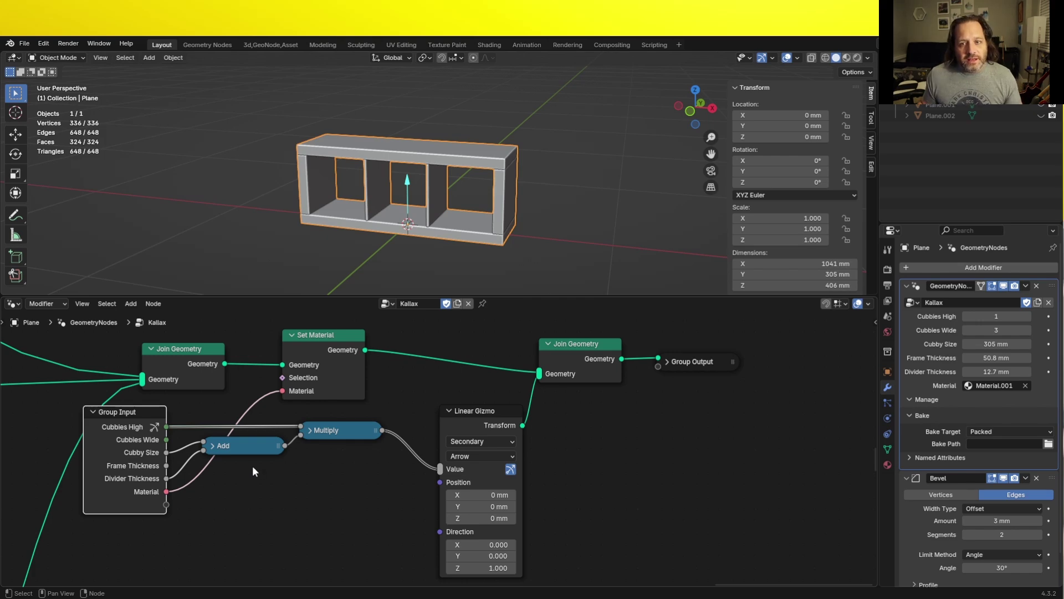
- Extend the Outside Height value through a new reroute placed in the empty space below the Group Input near the Linear Gizmo
{"action": "scroll", "coordinate": [252, 471], "scroll_direction": "down", "scroll_amount": 8}
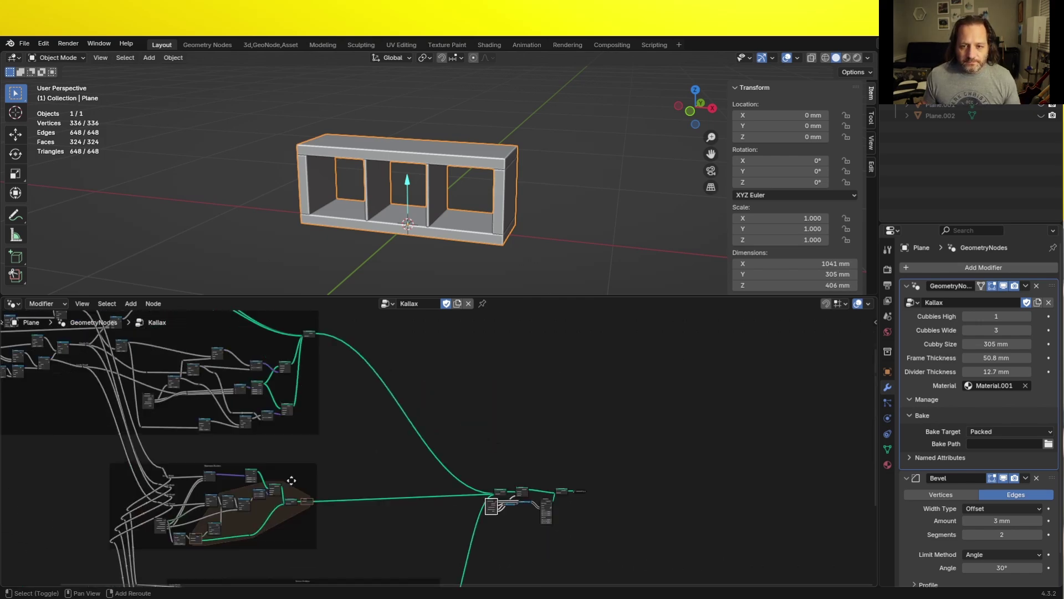
{"action": "scroll", "coordinate": [258, 467], "scroll_direction": "up", "scroll_amount": 8}
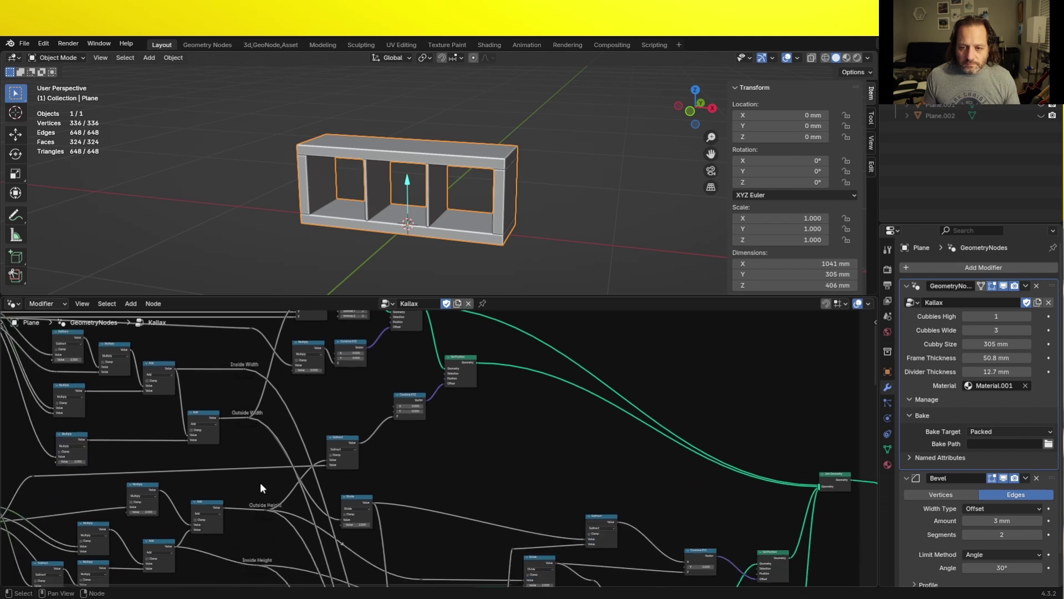
{"action": "scroll", "coordinate": [252, 428], "scroll_direction": "up", "scroll_amount": 3}
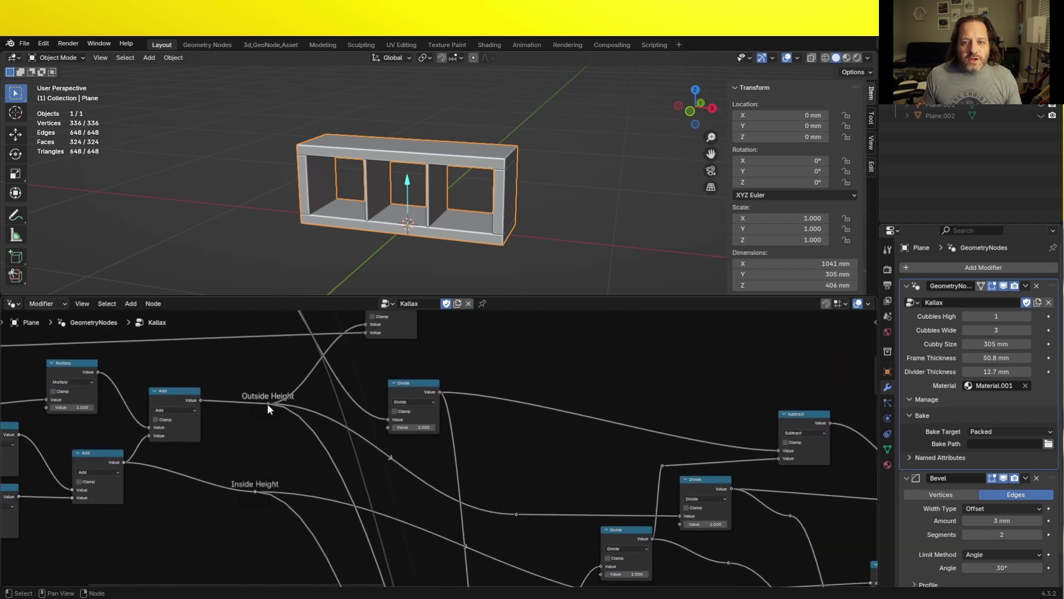
{"action": "left_click_drag", "start_coordinate": [268, 405], "coordinate": [588, 477]}
{"action": "left_click", "coordinate": [576, 494]}
{"action": "left_click", "coordinate": [373, 492]}
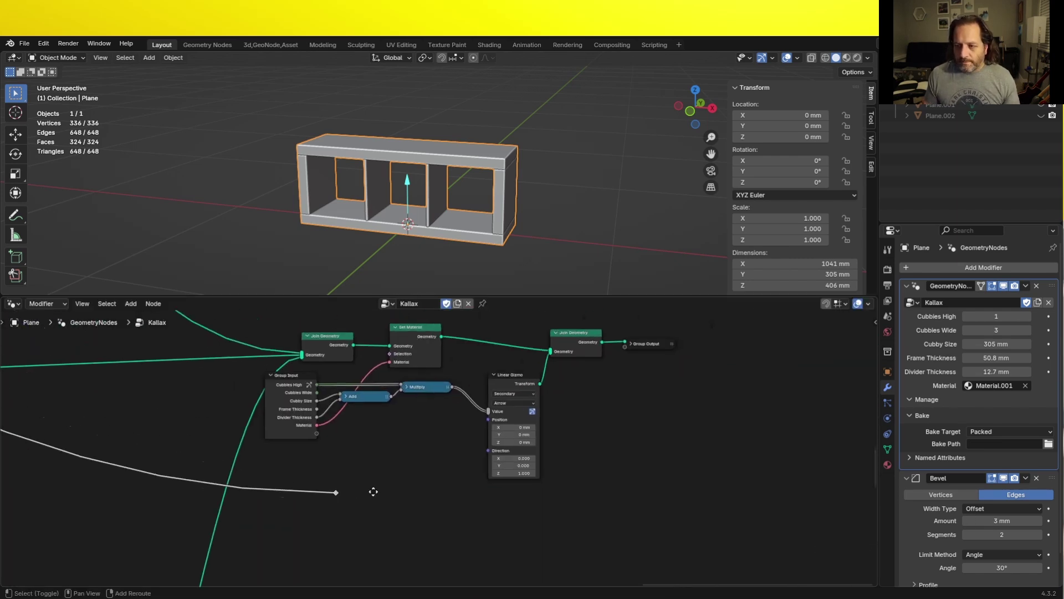
- Add a Combine XYZ node, feeding the Outside Height reroute into Z and its Vector into the Linear Gizmo's Position
{"action": "scroll", "coordinate": [393, 518], "scroll_direction": "up", "scroll_amount": 2}
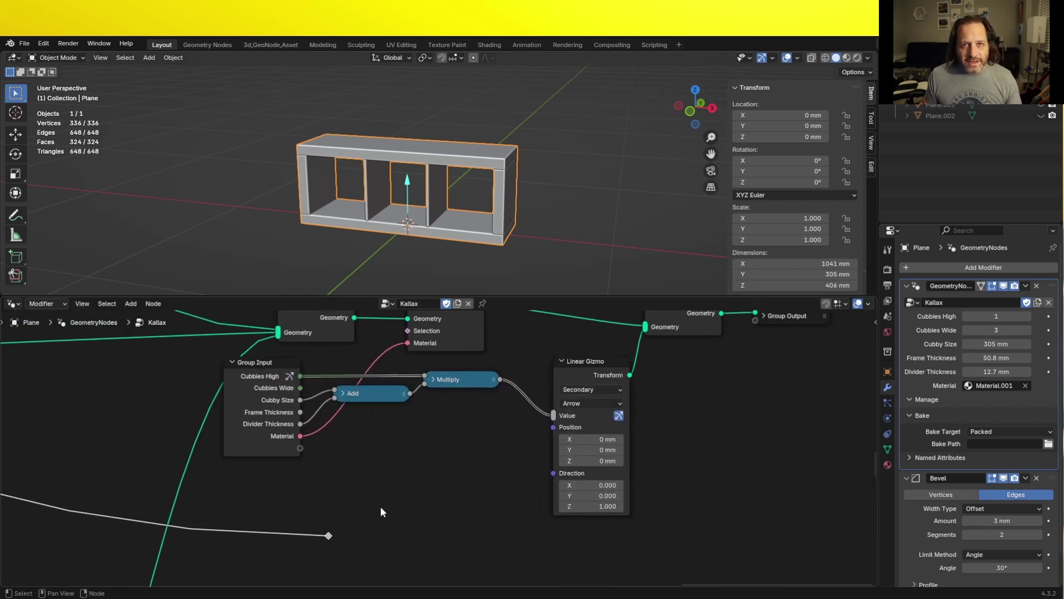
{"action": "key", "text": "shift+a"}
{"action": "type", "text": "comb"}
{"action": "key", "text": "Return"}
{"action": "left_click", "coordinate": [370, 474]}
{"action": "left_click_drag", "start_coordinate": [329, 535], "coordinate": [371, 537]}
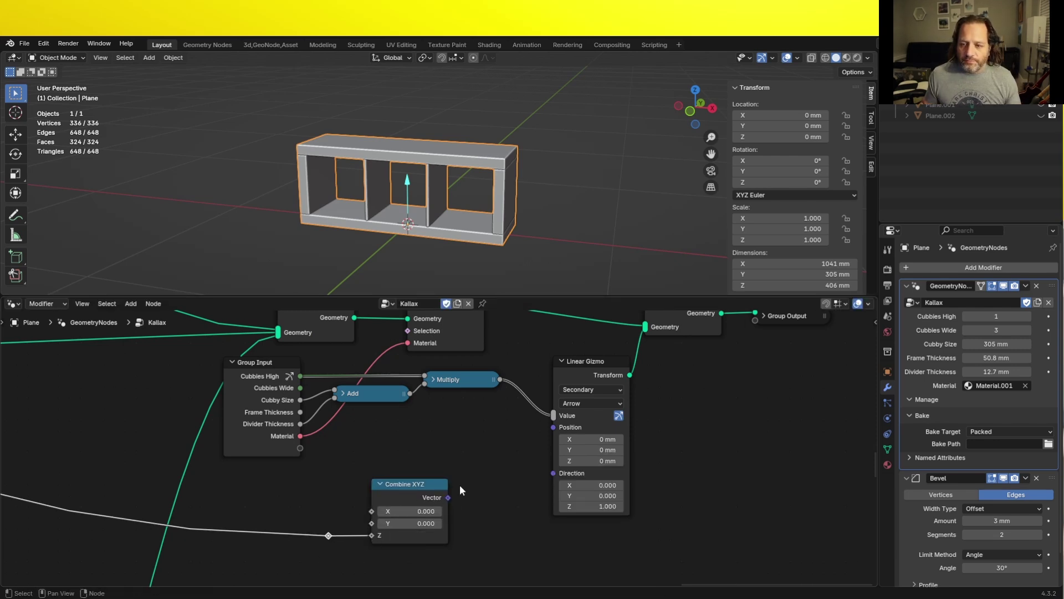
{"action": "left_click", "coordinate": [448, 500]}
{"action": "left_click_drag", "start_coordinate": [448, 498], "coordinate": [554, 427]}
{"action": "scroll", "coordinate": [413, 176], "scroll_direction": "down", "scroll_amount": 3}
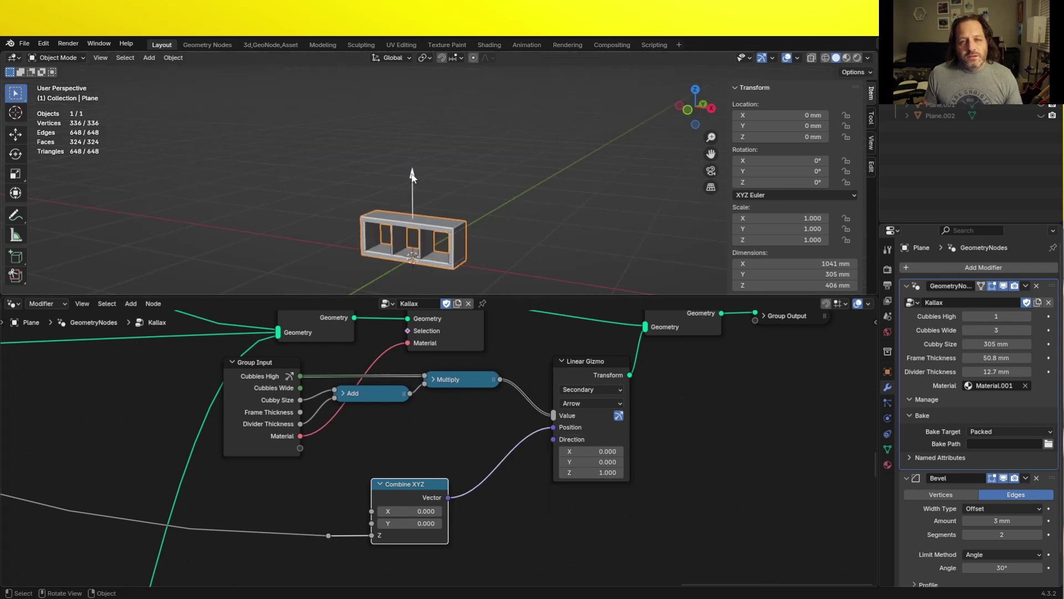
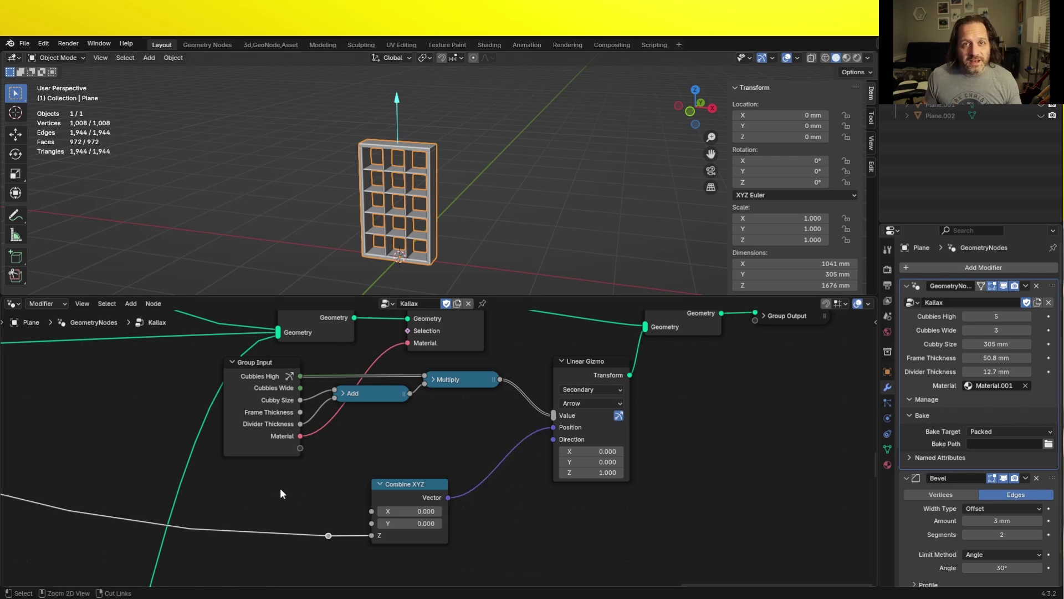
- Disconnect the Outside Height link from Combine XYZ's Z and shift the gizmo and output nodes away from the Group Input
{"action": "right_click_drag", "start_coordinate": [280, 488], "coordinate": [241, 532], "text": "ctrl"}
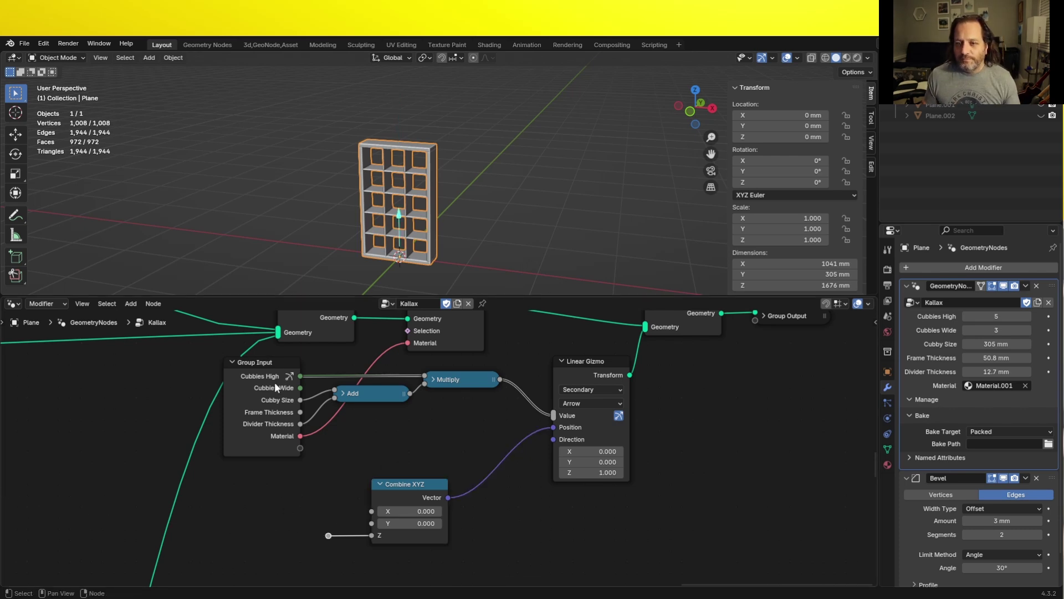
{"action": "scroll", "coordinate": [340, 457], "scroll_direction": "down", "scroll_amount": 2}
{"action": "left_click_drag", "start_coordinate": [597, 557], "coordinate": [218, 357]}
{"action": "key", "text": "g"}
{"action": "left_click", "coordinate": [335, 348]}
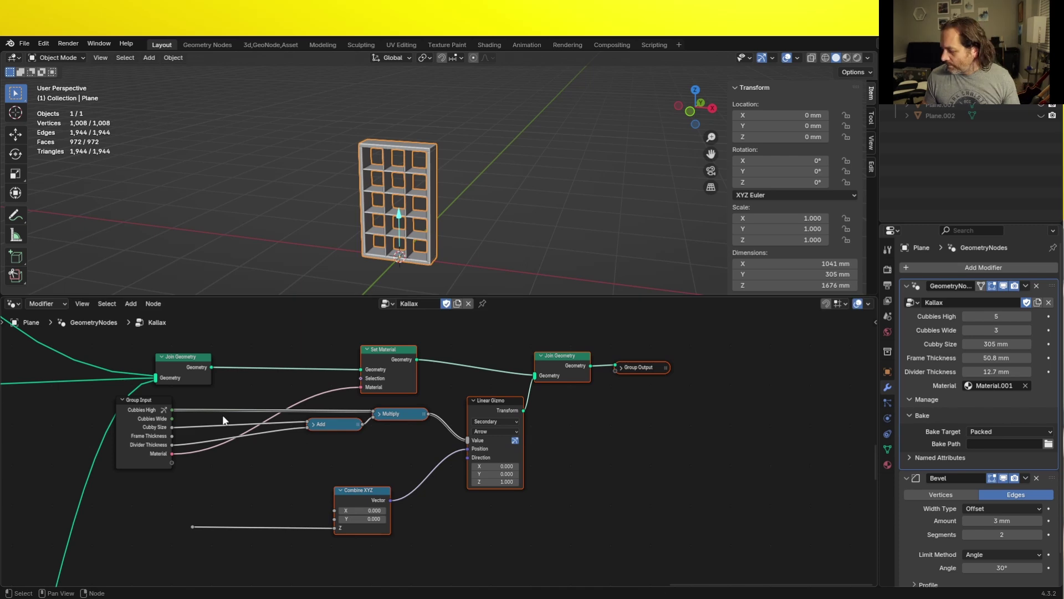
{"action": "left_click", "coordinate": [219, 414]}
{"action": "right_click_drag", "start_coordinate": [224, 515], "coordinate": [225, 530], "text": "ctrl"}
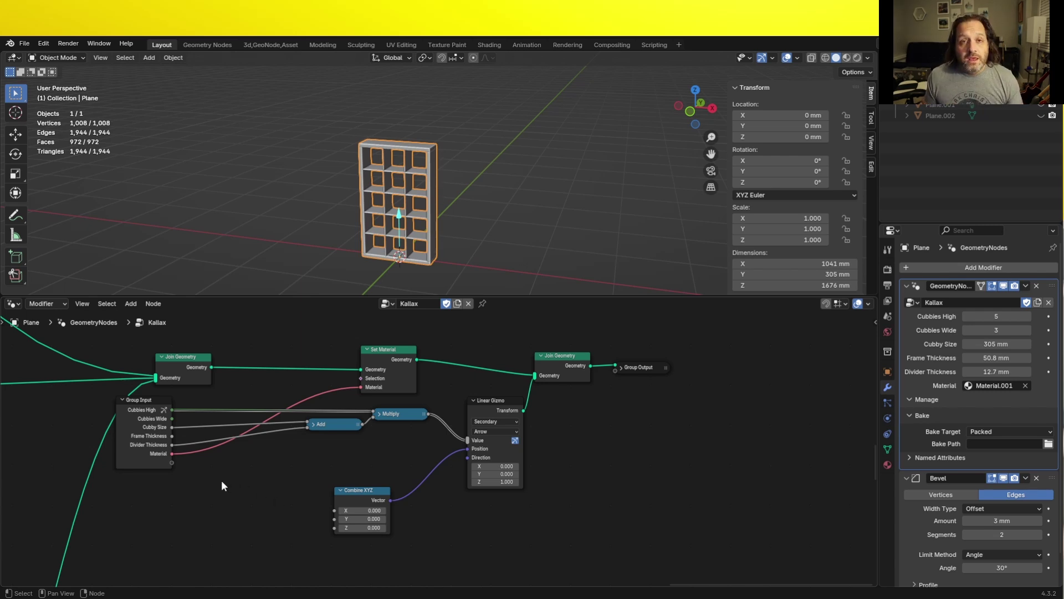
- Add an Attribute Statistic node beside Combine XYZ and feed it the geometry from the Join Geometry before Set Material
{"action": "key", "text": "shift+a"}
{"action": "mouse_move", "coordinate": [224, 348]}
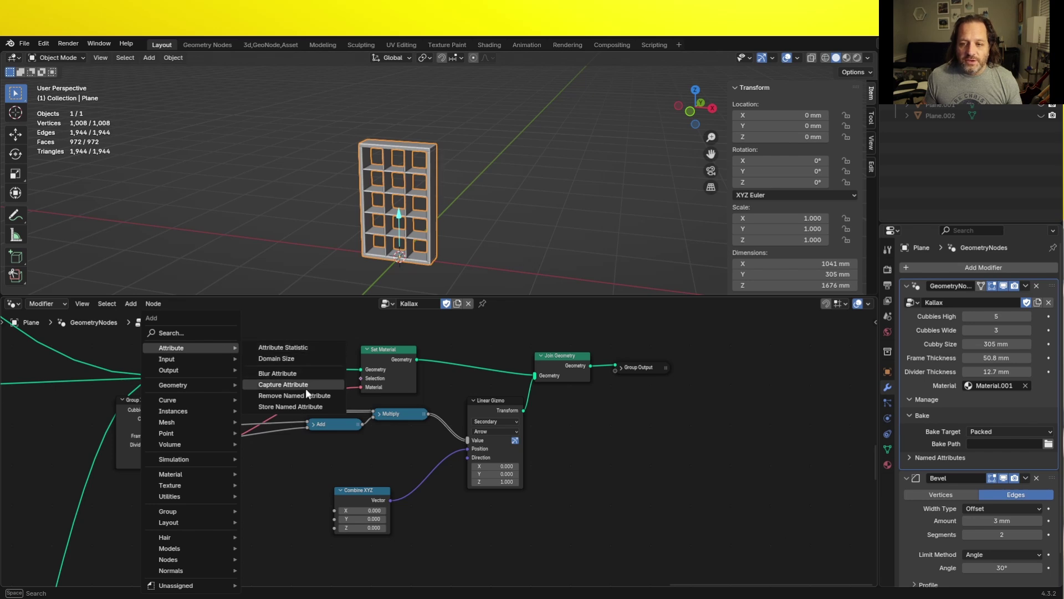
{"action": "left_click", "coordinate": [299, 349]}
{"action": "left_click", "coordinate": [261, 445]}
{"action": "middle_click_drag", "start_coordinate": [260, 445], "coordinate": [246, 410]}
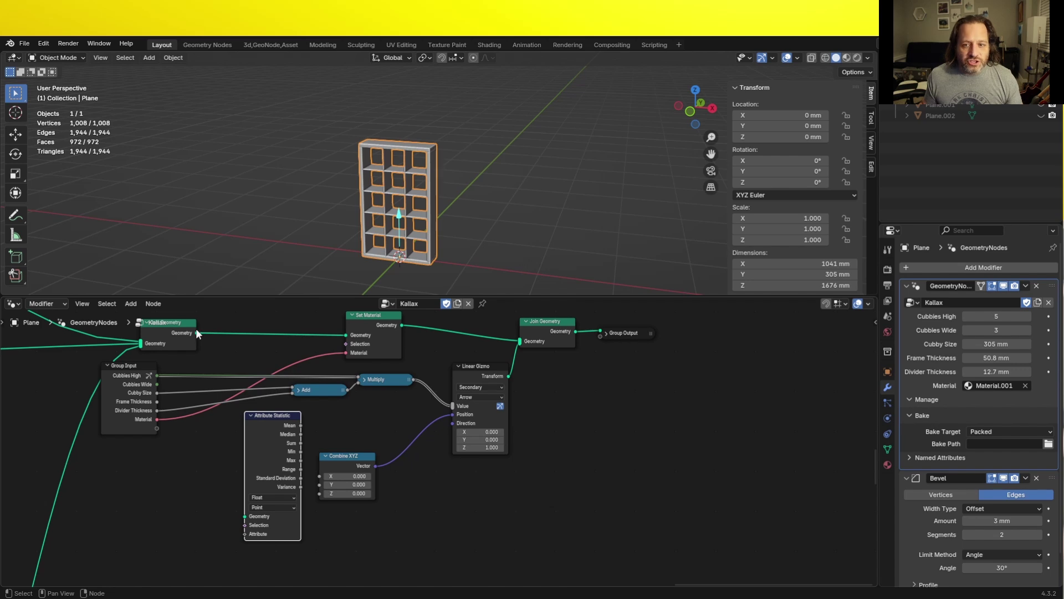
{"action": "left_click_drag", "start_coordinate": [197, 333], "coordinate": [245, 516]}
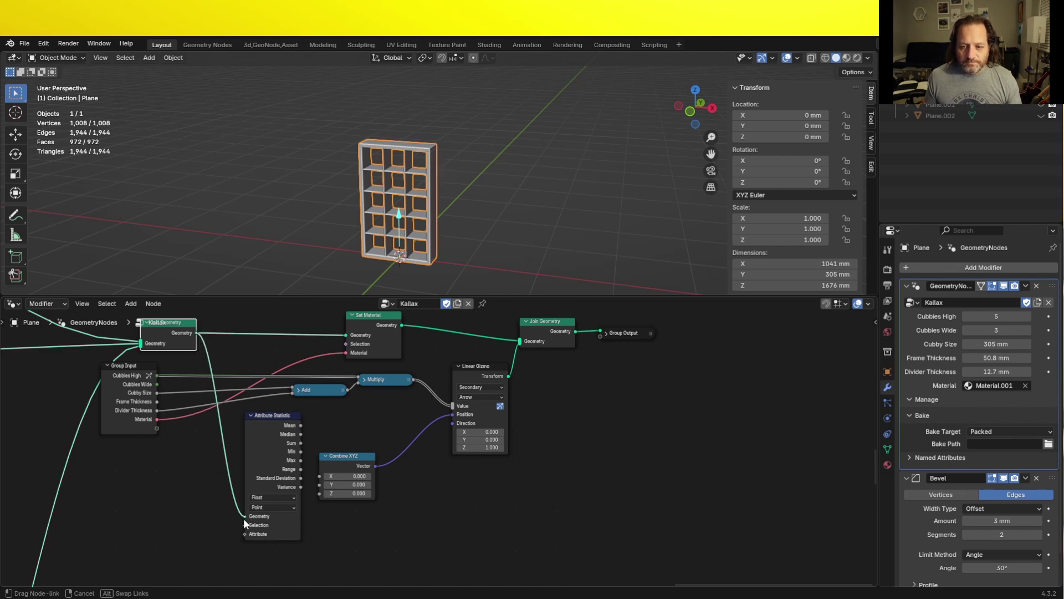
- Set the Attribute Statistic node's data type to Vector
{"action": "scroll", "coordinate": [284, 523], "scroll_direction": "up", "scroll_amount": 3}
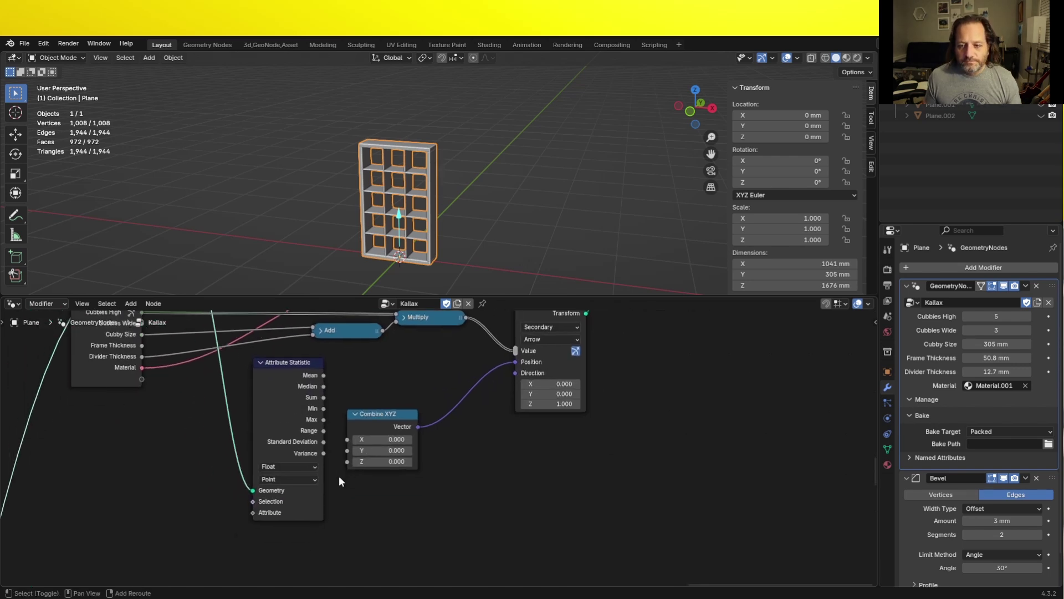
{"action": "left_click", "coordinate": [257, 469]}
{"action": "left_click", "coordinate": [257, 515]}
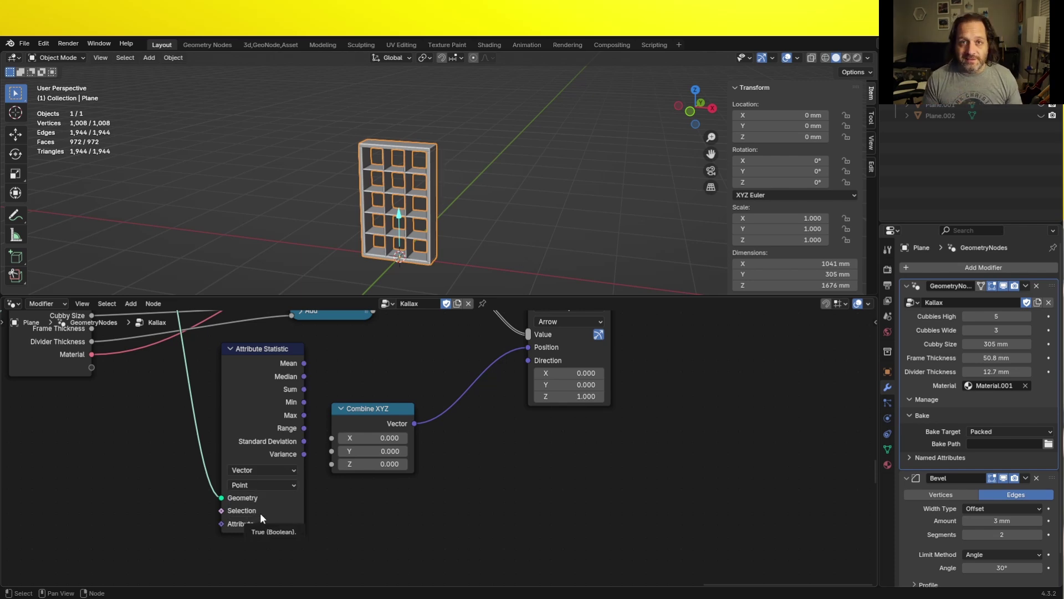
{"action": "left_click", "coordinate": [206, 533]}
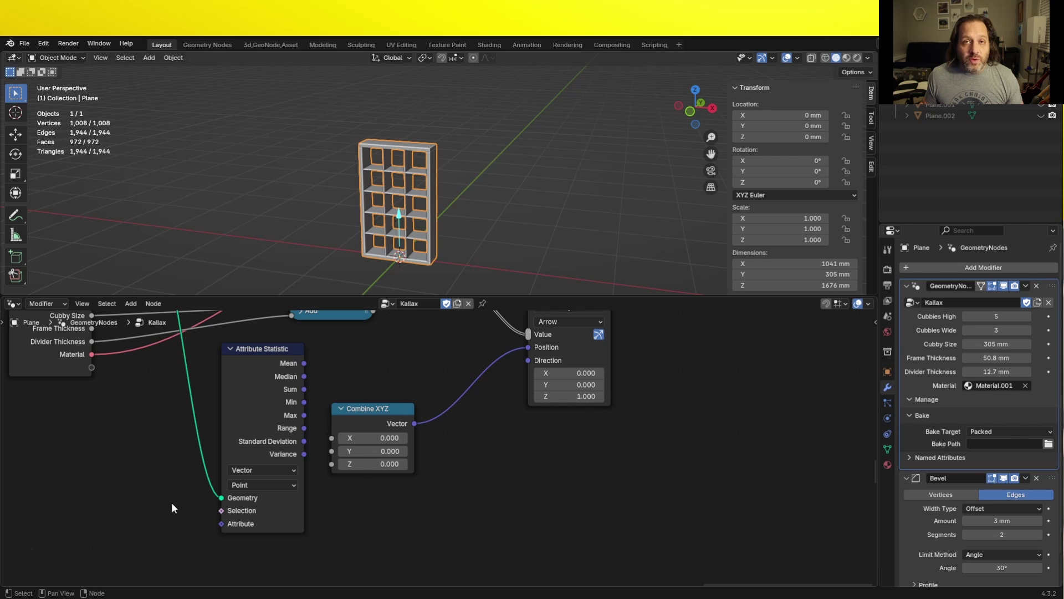
- Add a Position node and connect it to the Attribute Statistic's Attribute input
{"action": "key", "text": "shift+a"}
{"action": "type", "text": "posi"}
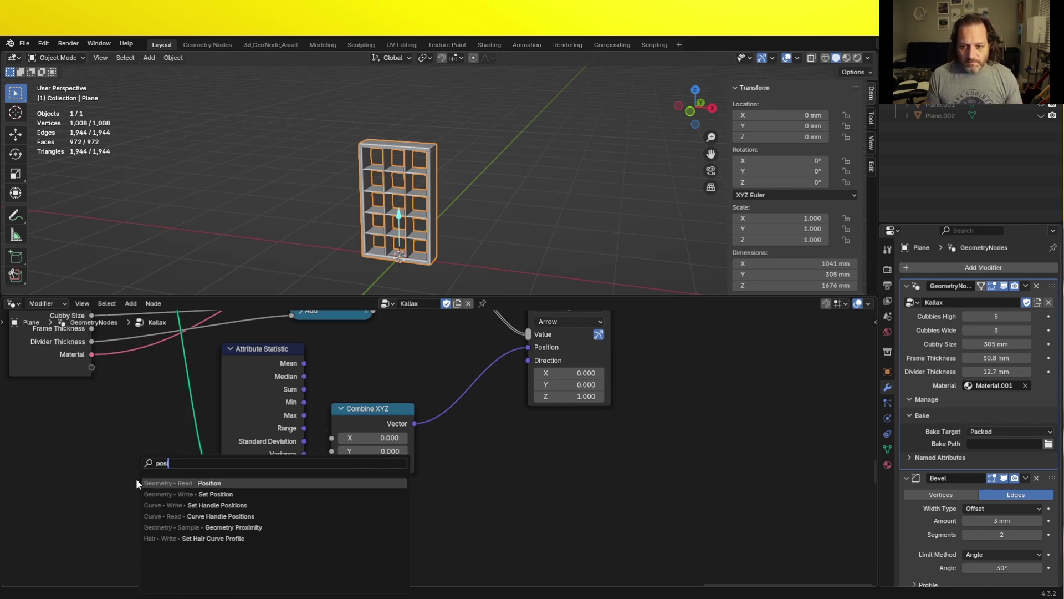
{"action": "key", "text": "Return"}
{"action": "left_click", "coordinate": [167, 526]}
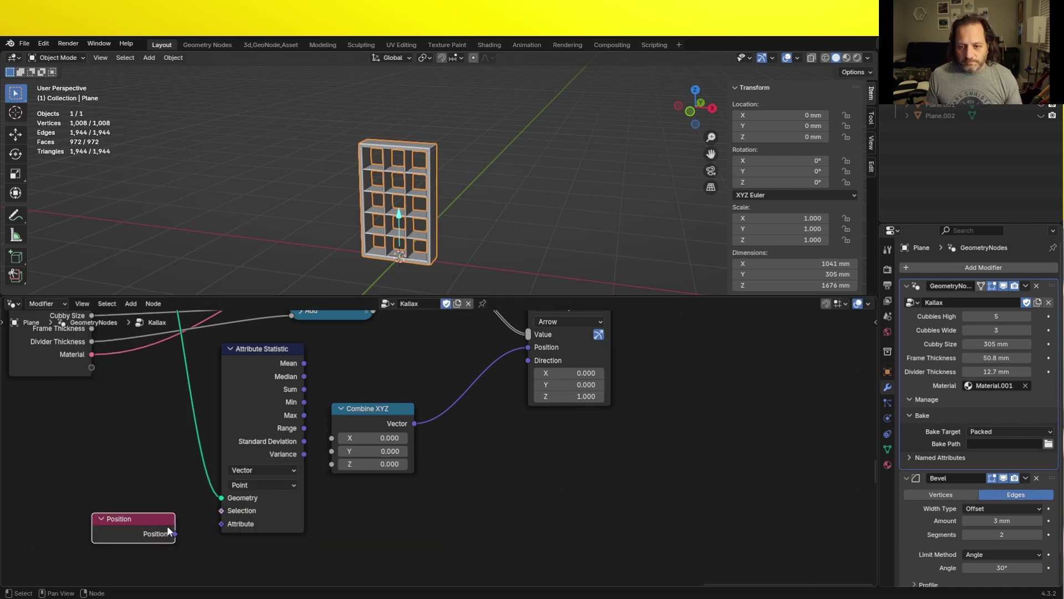
- Add a Separate XYZ node fed by the Attribute Statistic's Max and connect its Z to Combine XYZ's Z
{"action": "scroll", "coordinate": [218, 524], "scroll_direction": "up", "scroll_amount": 1}
{"action": "middle_click_drag", "start_coordinate": [342, 419], "coordinate": [260, 453]}
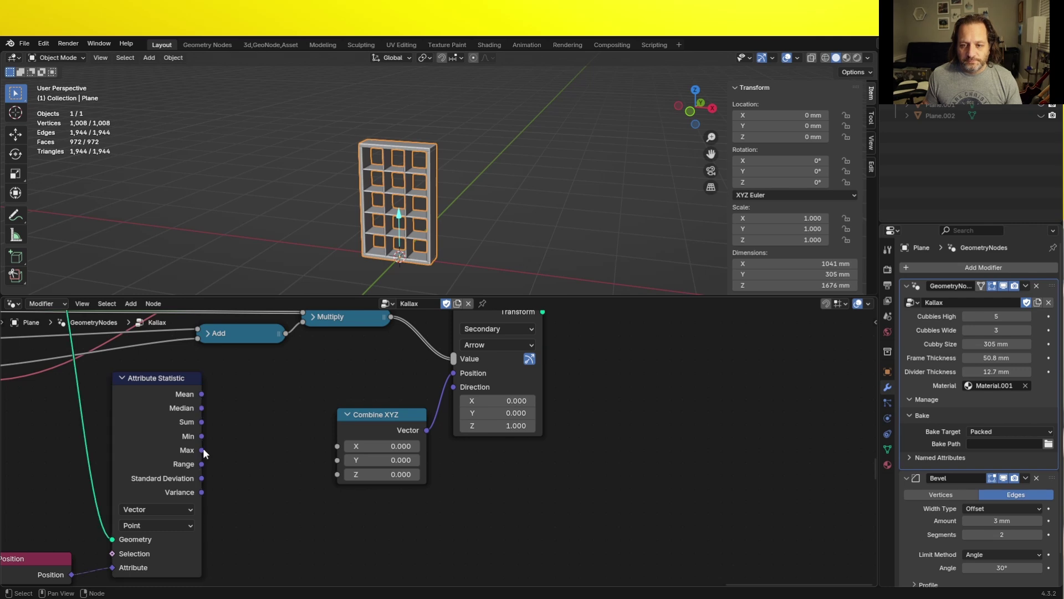
{"action": "left_click_drag", "start_coordinate": [202, 450], "coordinate": [252, 463]}
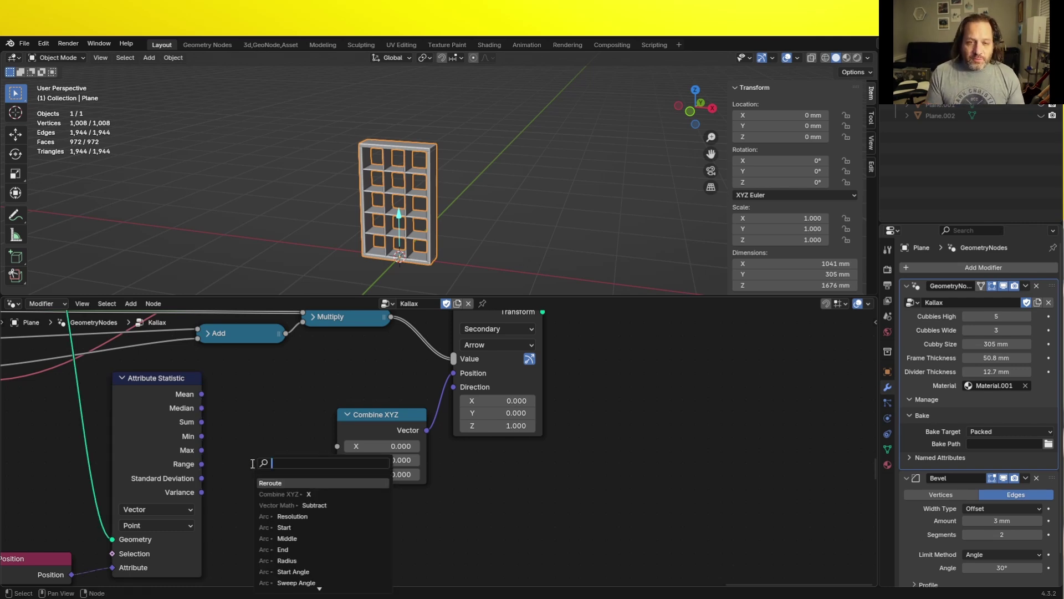
{"action": "type", "text": "sep"}
{"action": "key", "text": "Return"}
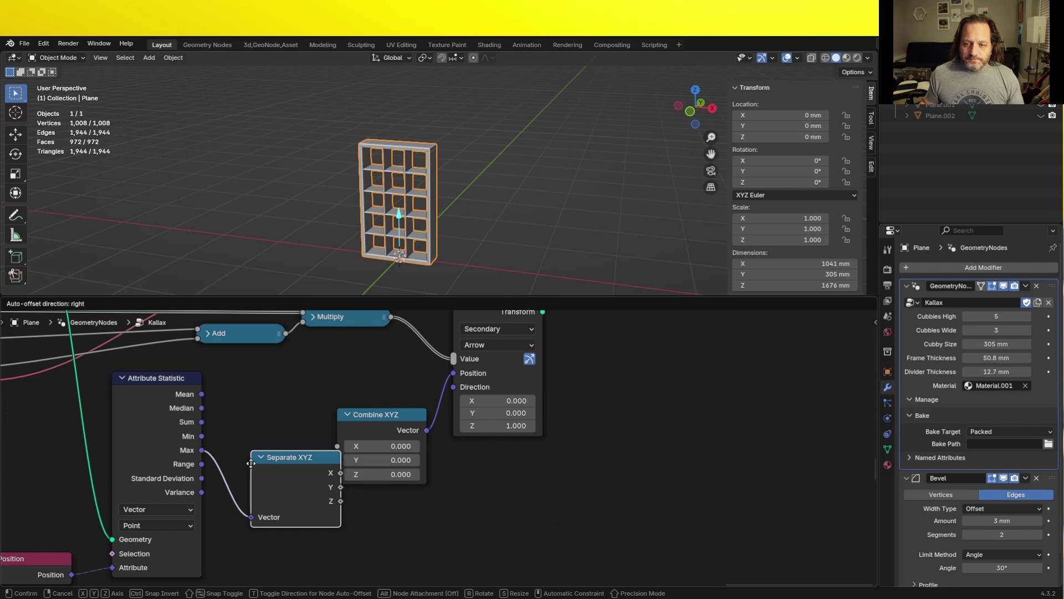
{"action": "left_click", "coordinate": [231, 428]}
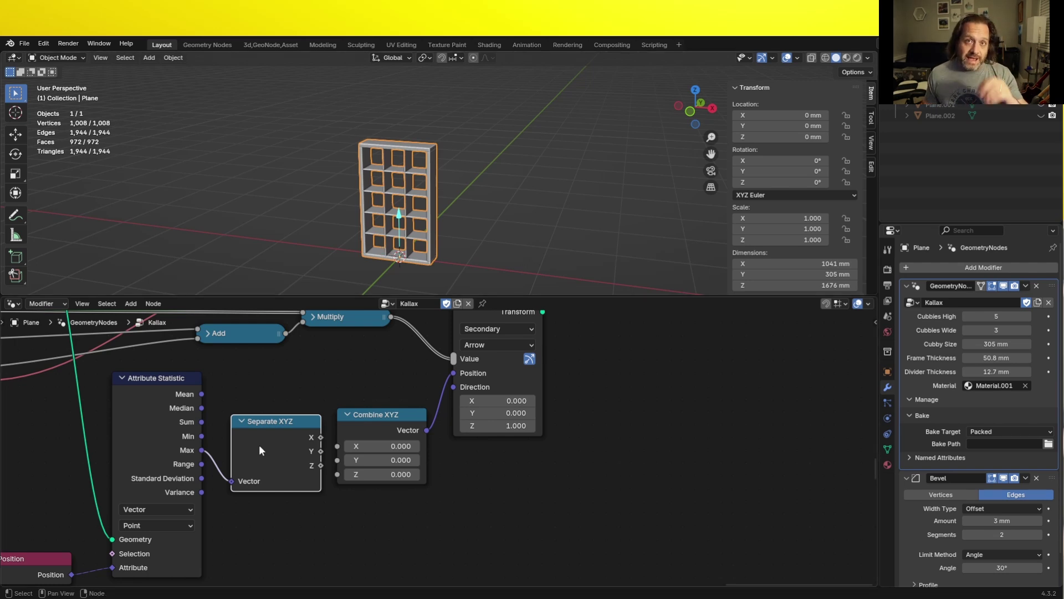
{"action": "left_click_drag", "start_coordinate": [321, 465], "coordinate": [337, 474]}
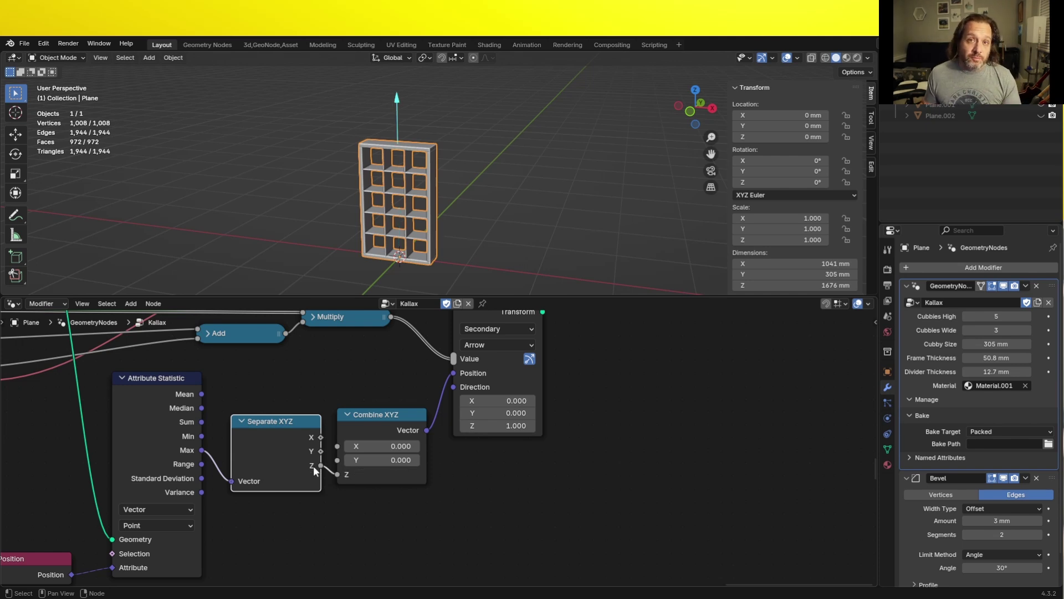
- Detach the Attribute Statistic node from all its links and set it aside in empty space
{"action": "scroll", "coordinate": [281, 468], "scroll_direction": "down", "scroll_amount": 2}
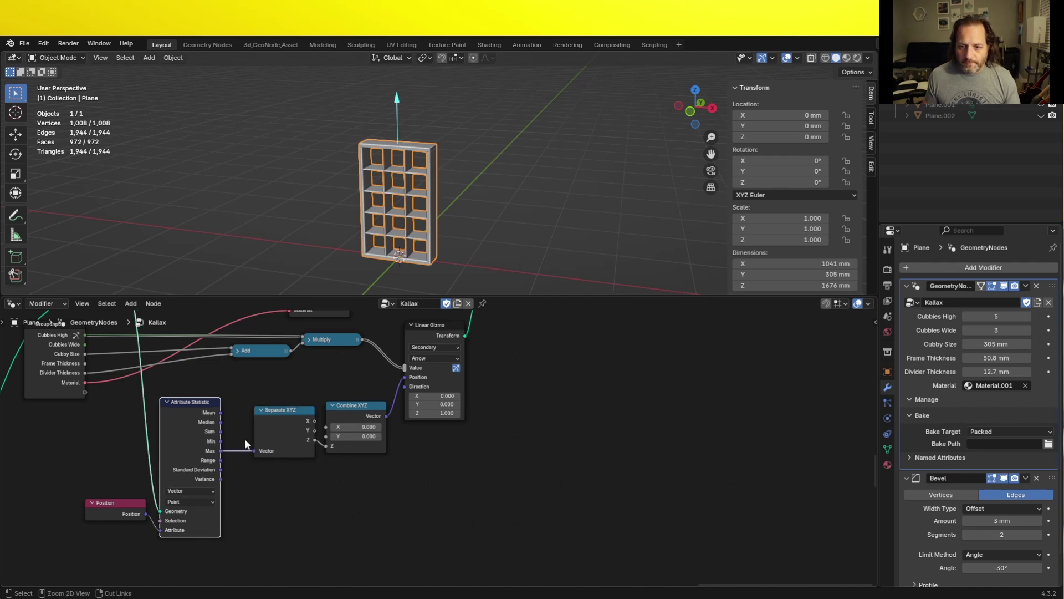
{"action": "right_click_drag", "start_coordinate": [249, 438], "coordinate": [235, 439], "text": "ctrl"}
{"action": "left_click_drag", "start_coordinate": [201, 405], "coordinate": [514, 441], "text": "alt"}
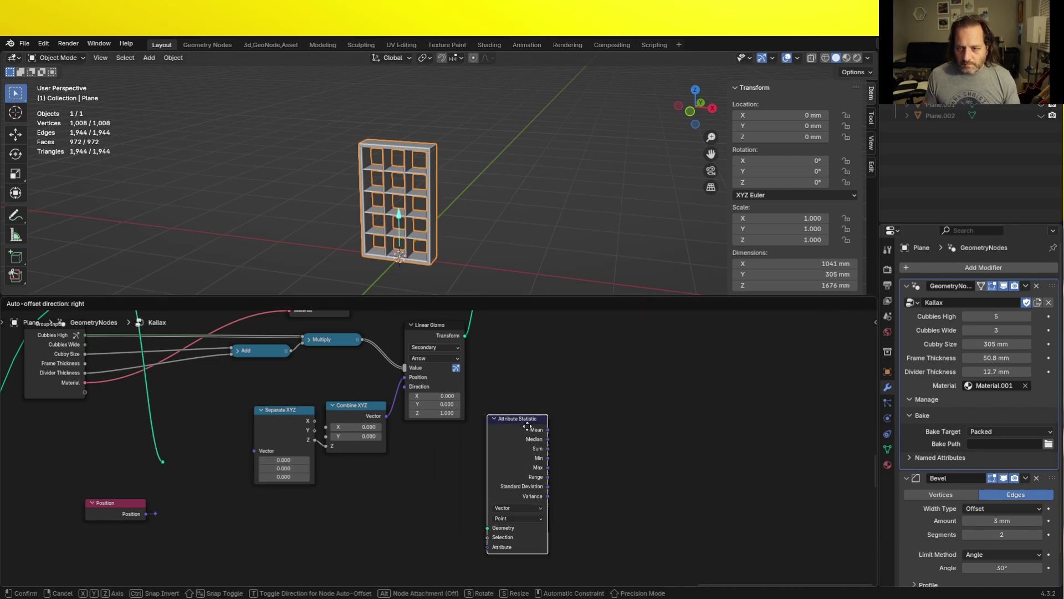
- Add a Bounding Box node before Separate XYZ, inserted on the loose geometry link from Join Geometry
{"action": "scroll", "coordinate": [199, 424], "scroll_direction": "up", "scroll_amount": 2}
{"action": "key", "text": "shift+a"}
{"action": "mouse_move", "coordinate": [191, 414]}
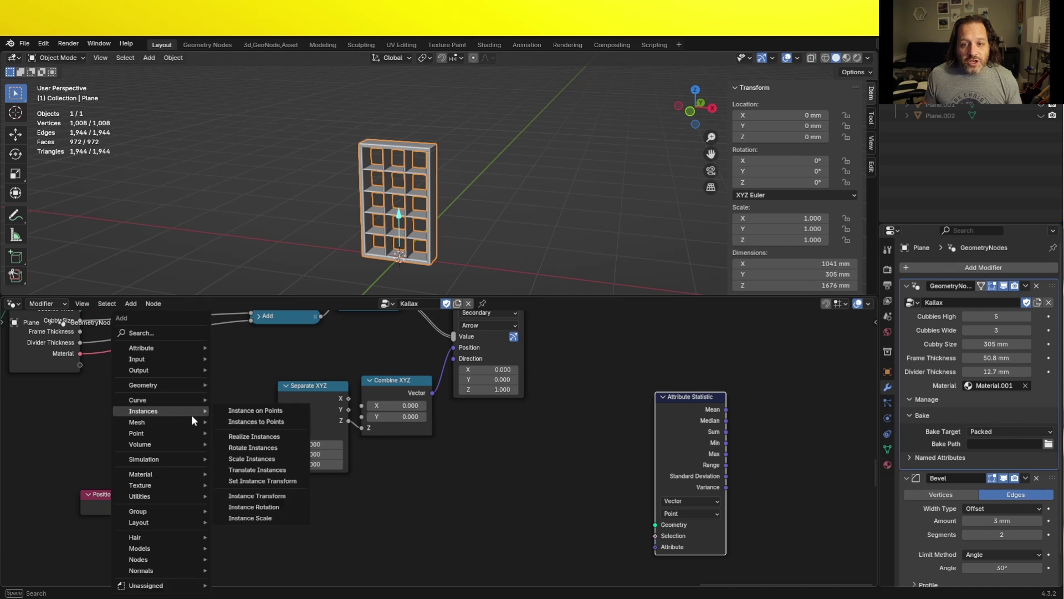
{"action": "mouse_move", "coordinate": [174, 383]}
{"action": "mouse_move", "coordinate": [257, 422]}
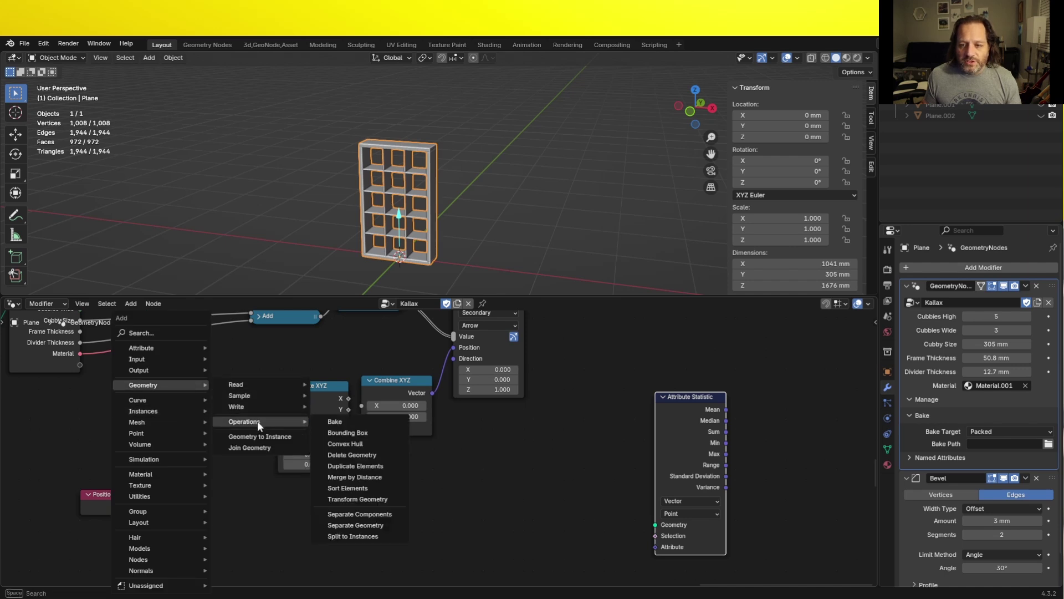
{"action": "left_click", "coordinate": [333, 431]}
{"action": "left_click", "coordinate": [174, 442]}
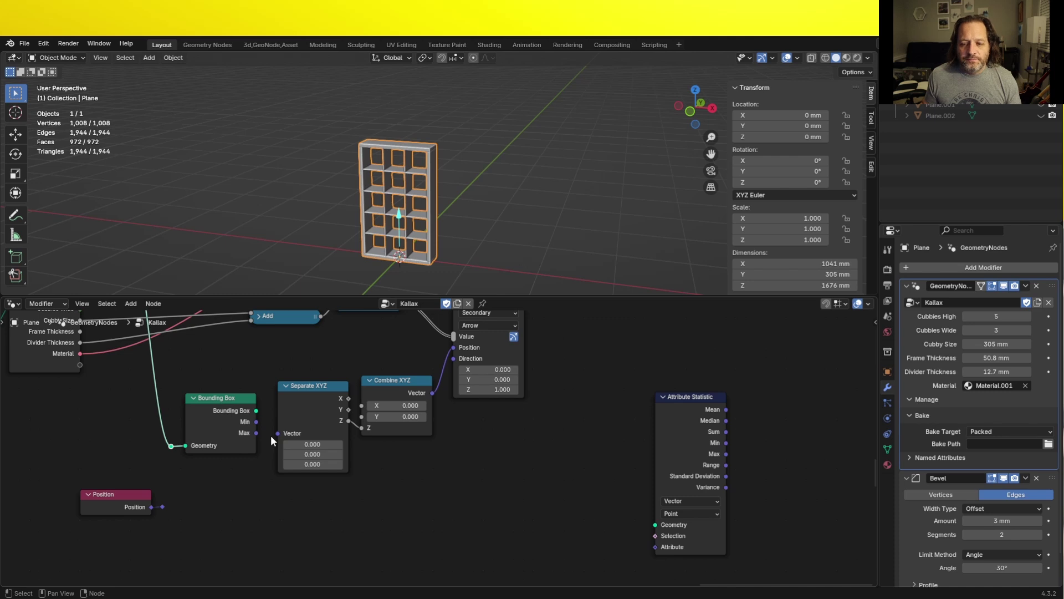
- Connect the Bounding Box's Max to the Separate XYZ's Vector and place the Bounding Box close beside it
{"action": "left_click_drag", "start_coordinate": [222, 397], "coordinate": [134, 396]}
{"action": "scroll", "coordinate": [185, 460], "scroll_direction": "up", "scroll_amount": 1}
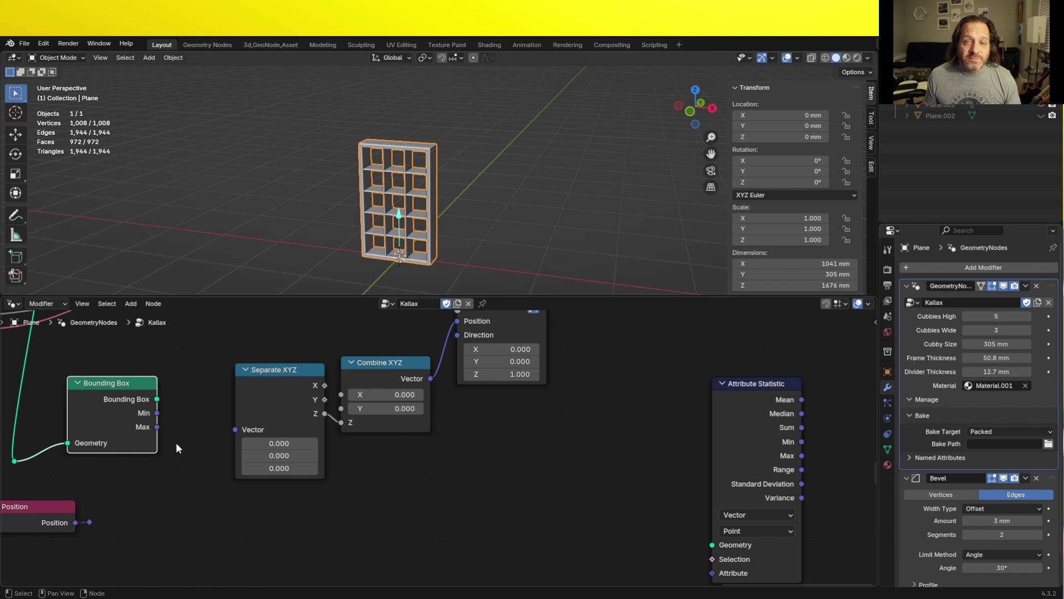
{"action": "left_click_drag", "start_coordinate": [158, 426], "coordinate": [235, 430]}
{"action": "mouse_move", "coordinate": [400, 95]}
{"action": "left_mouse_down"}
{"action": "mouse_move", "coordinate": [398, 186]}
{"action": "mouse_move", "coordinate": [387, 82]}
{"action": "left_mouse_up"}
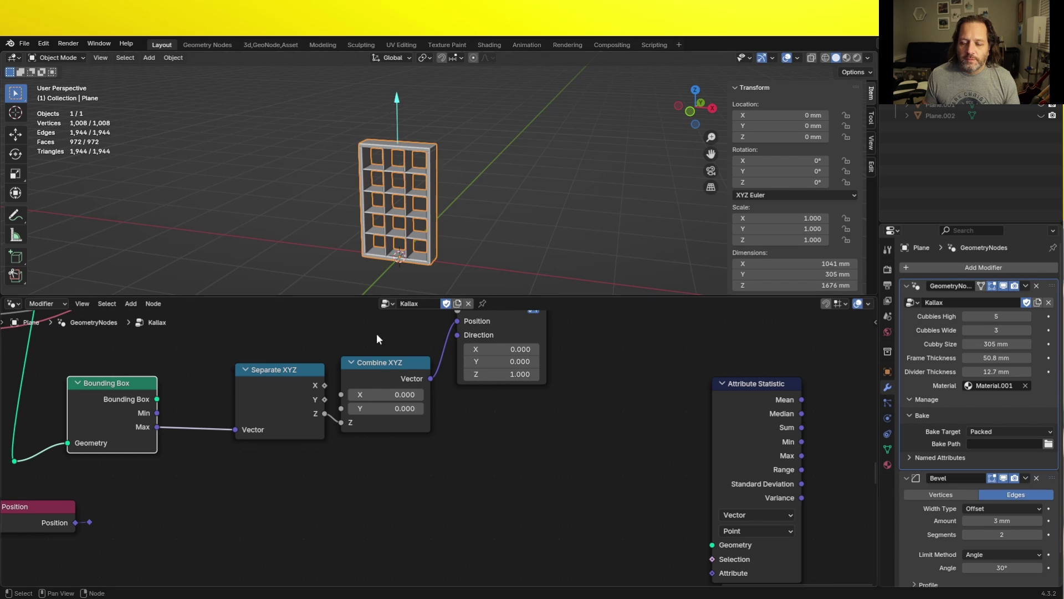
{"action": "left_click_drag", "start_coordinate": [129, 391], "coordinate": [181, 388]}
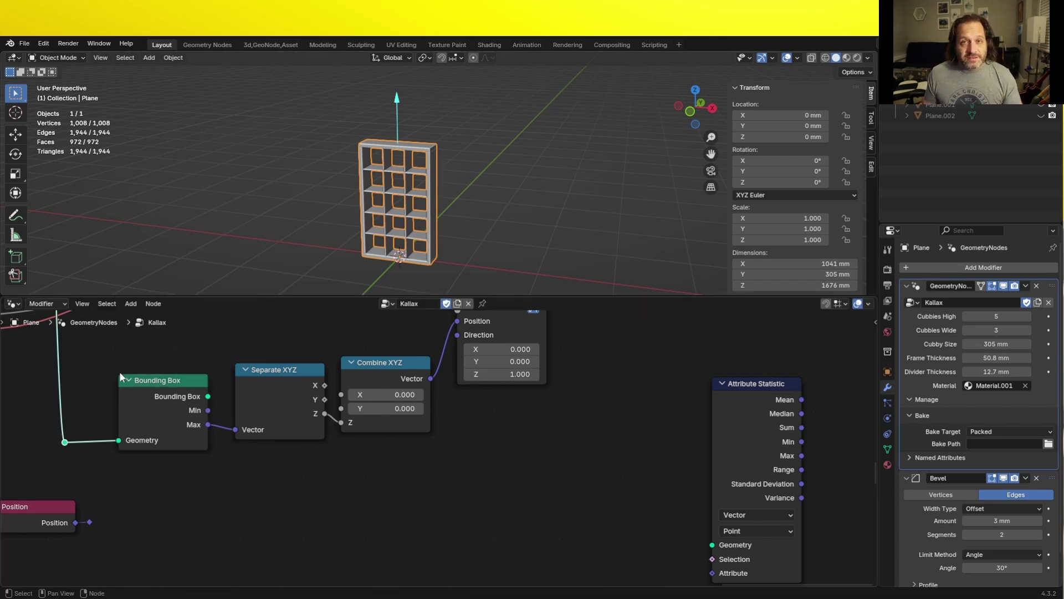
{"action": "scroll", "coordinate": [498, 437], "scroll_direction": "down", "scroll_amount": 2}
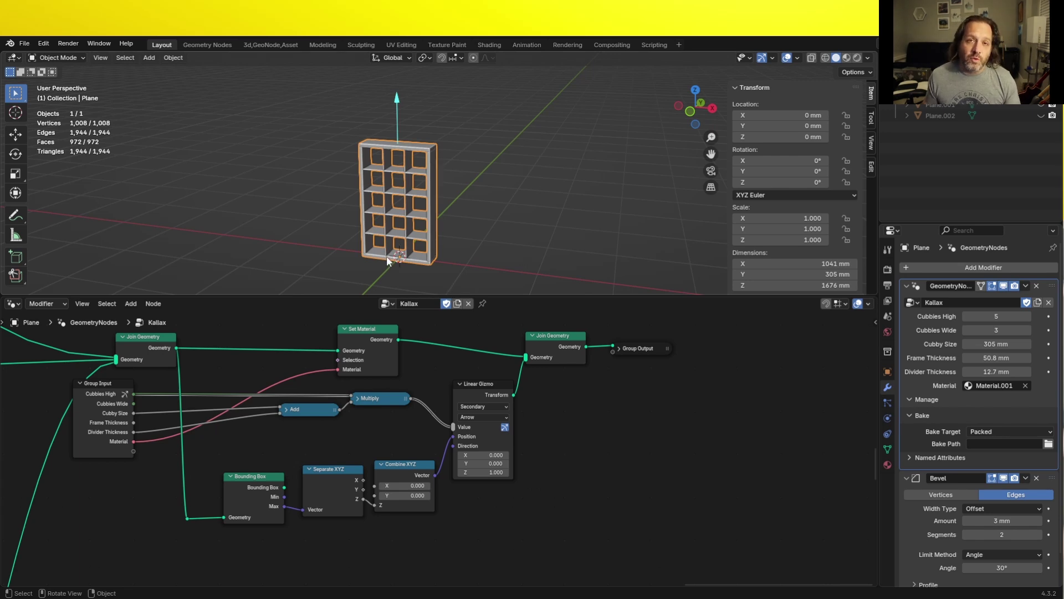
- Duplicate the Linear Gizmo below the original and connect its Transform to the final Join Geometry
{"action": "middle_click_drag", "start_coordinate": [485, 389], "coordinate": [491, 350]}
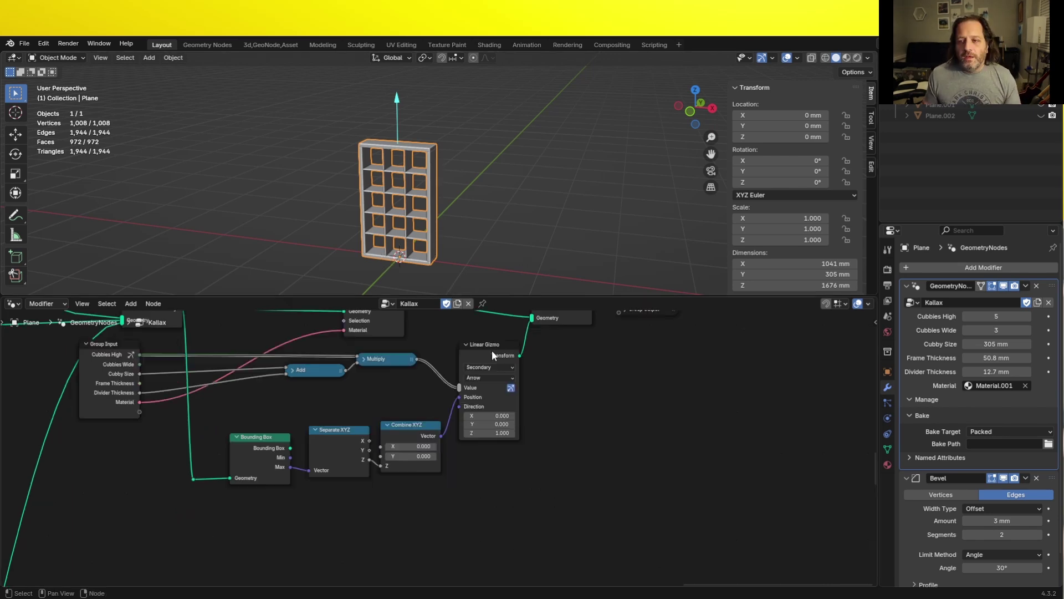
{"action": "left_click", "coordinate": [491, 351]}
{"action": "key", "text": "shift+d"}
{"action": "left_click", "coordinate": [487, 475]}
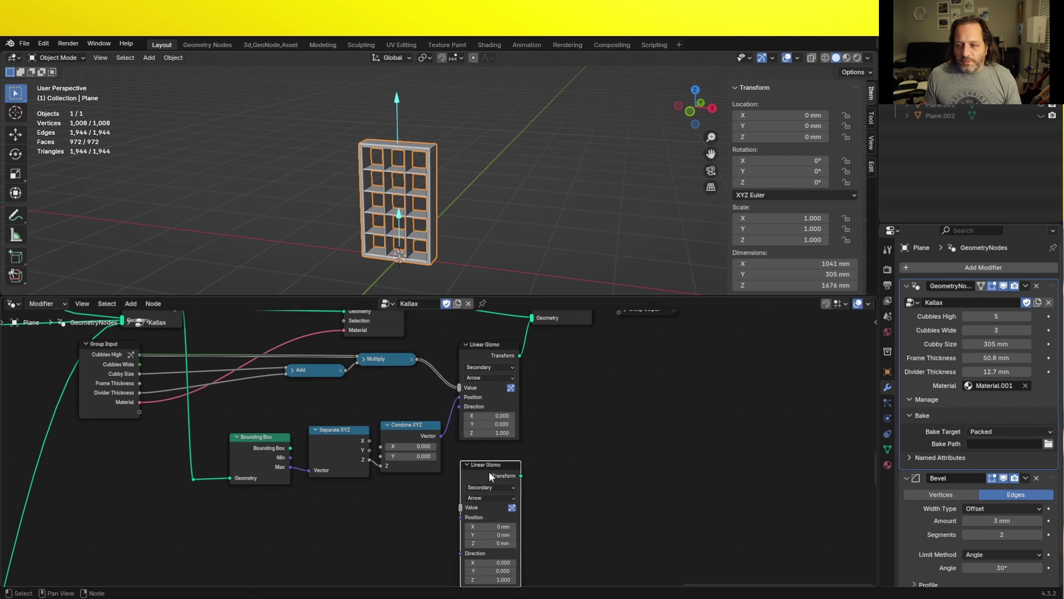
{"action": "left_click_drag", "start_coordinate": [521, 476], "coordinate": [530, 328]}
{"action": "middle_click_drag", "start_coordinate": [530, 328], "coordinate": [534, 343]}
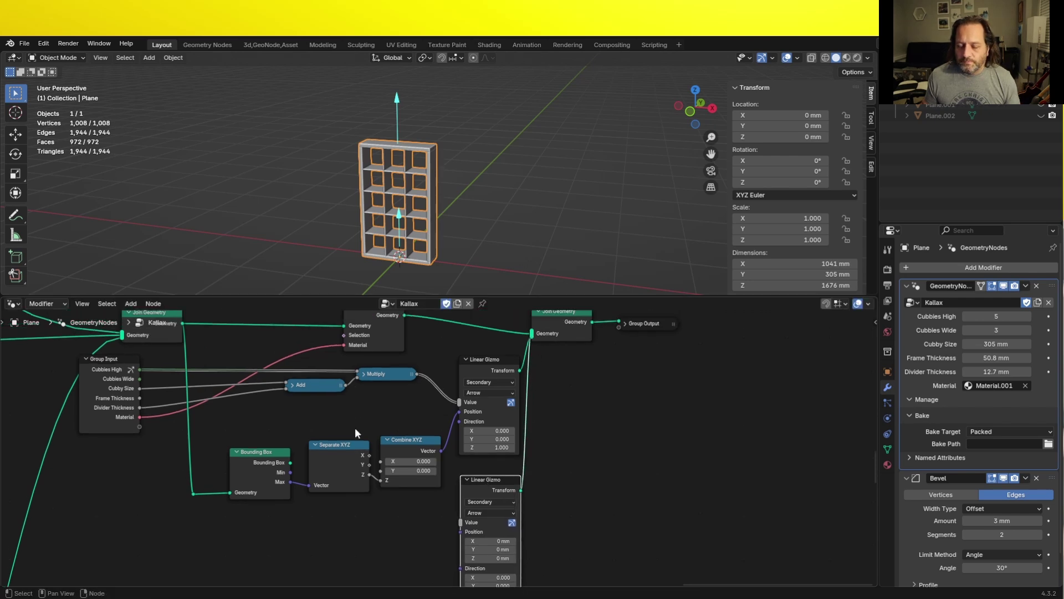
- Duplicate the Separate XYZ and Combine XYZ pair and place the copies beside the second Linear Gizmo
{"action": "middle_click_drag", "start_coordinate": [355, 433], "coordinate": [334, 383]}
{"action": "left_click", "coordinate": [252, 417]}
{"action": "left_click", "coordinate": [319, 394]}
{"action": "left_click", "coordinate": [388, 388], "text": "shift"}
{"action": "key", "text": "shift+d"}
{"action": "left_click", "coordinate": [392, 472]}
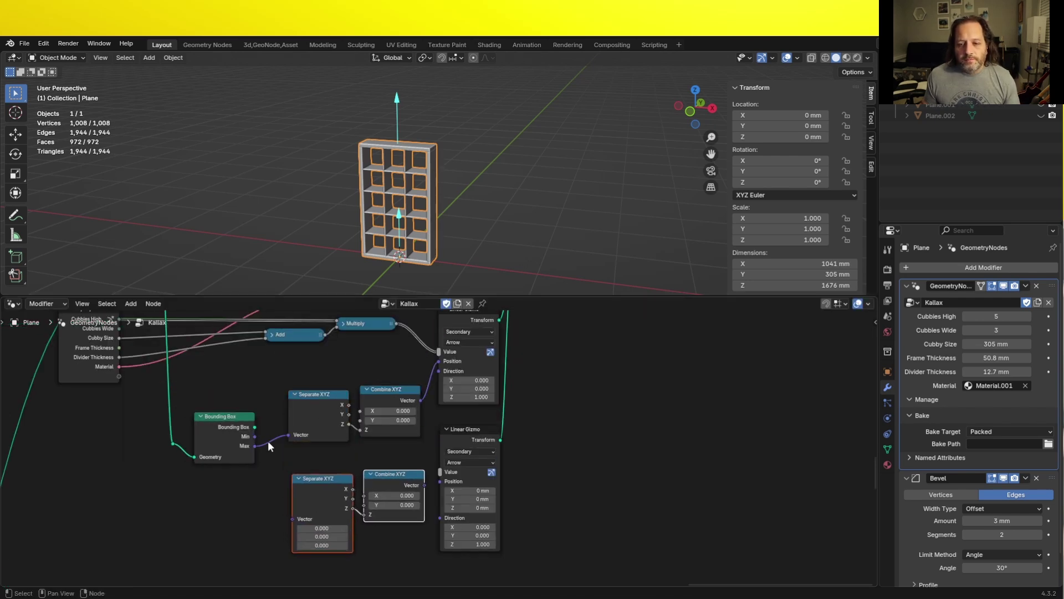
- Feed the Bounding Box's Max into the duplicated Separate XYZ and route only its X through Combine XYZ to the second gizmo's Position
{"action": "mouse_move", "coordinate": [254, 444]}
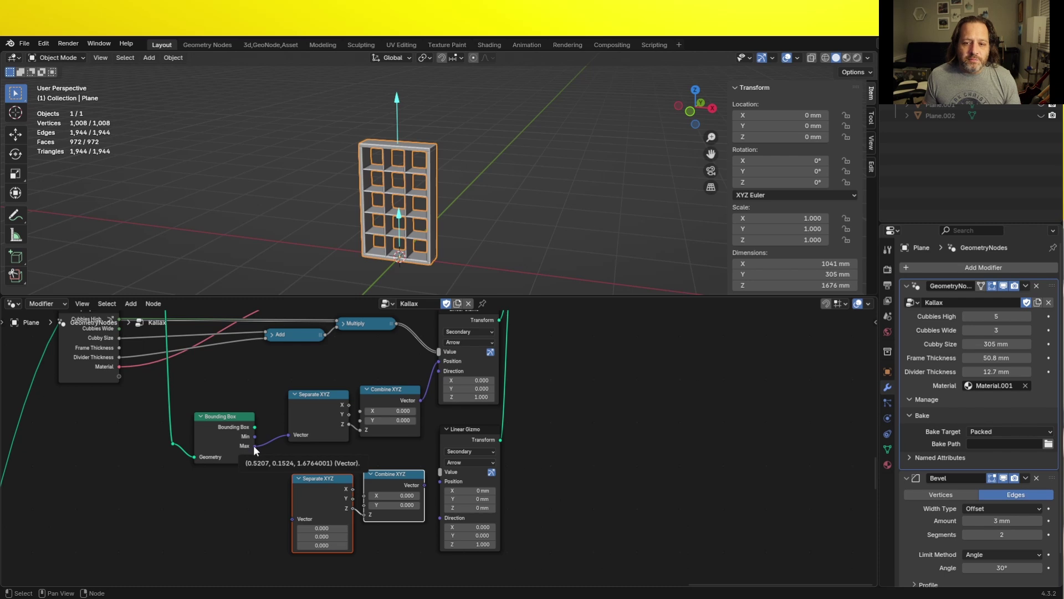
{"action": "left_click_drag", "start_coordinate": [254, 445], "coordinate": [356, 524]}
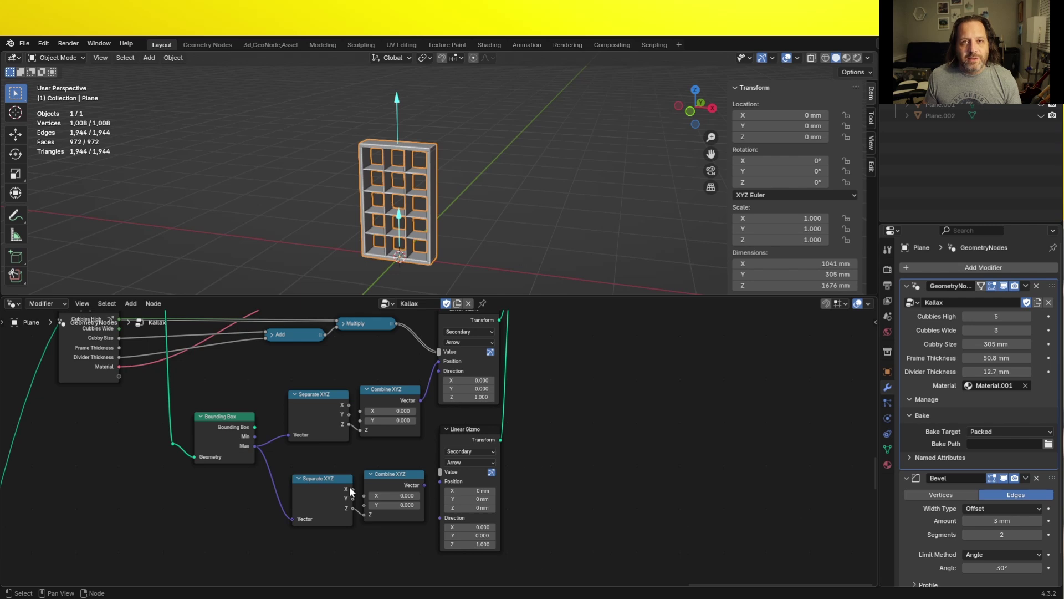
{"action": "left_click_drag", "start_coordinate": [353, 489], "coordinate": [442, 483]}
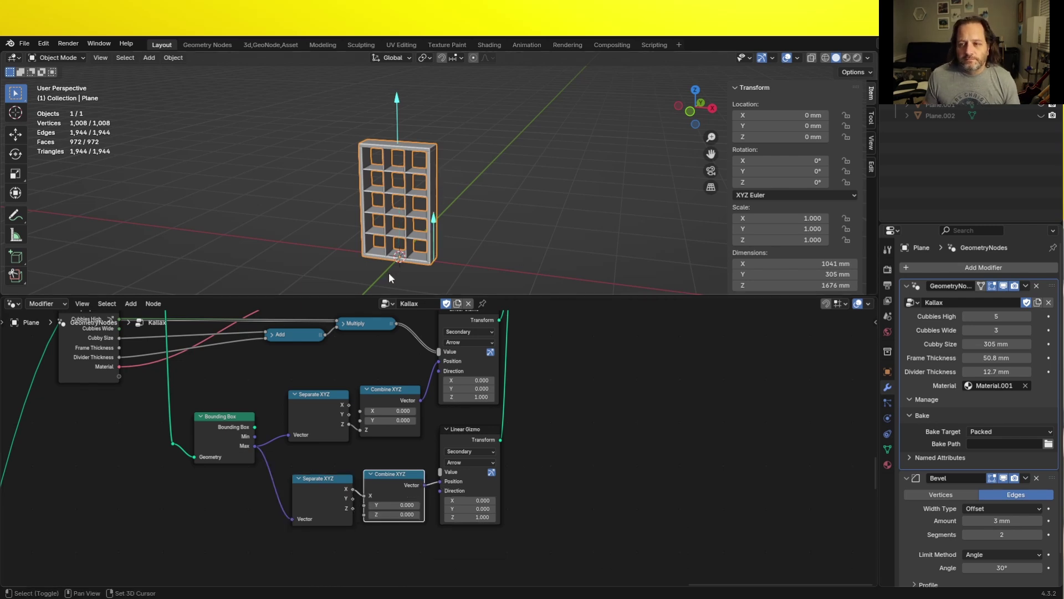
{"action": "middle_click_drag", "start_coordinate": [388, 272], "coordinate": [364, 217], "text": "shift"}
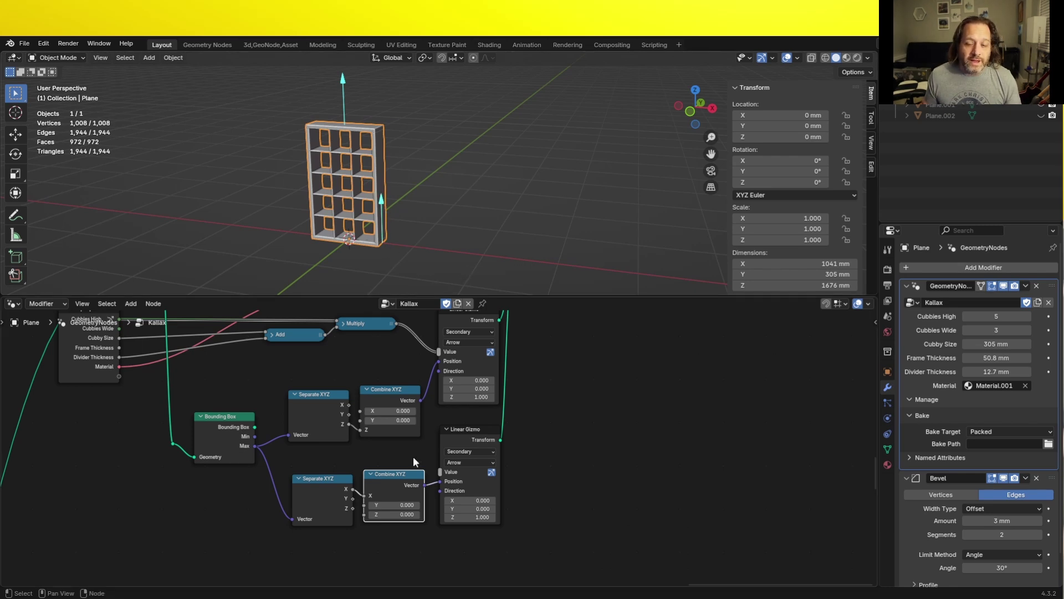
- Set the second Linear Gizmo's Direction to X 1, Y 0, Z 0
{"action": "scroll", "coordinate": [431, 521], "scroll_direction": "up", "scroll_amount": 5}
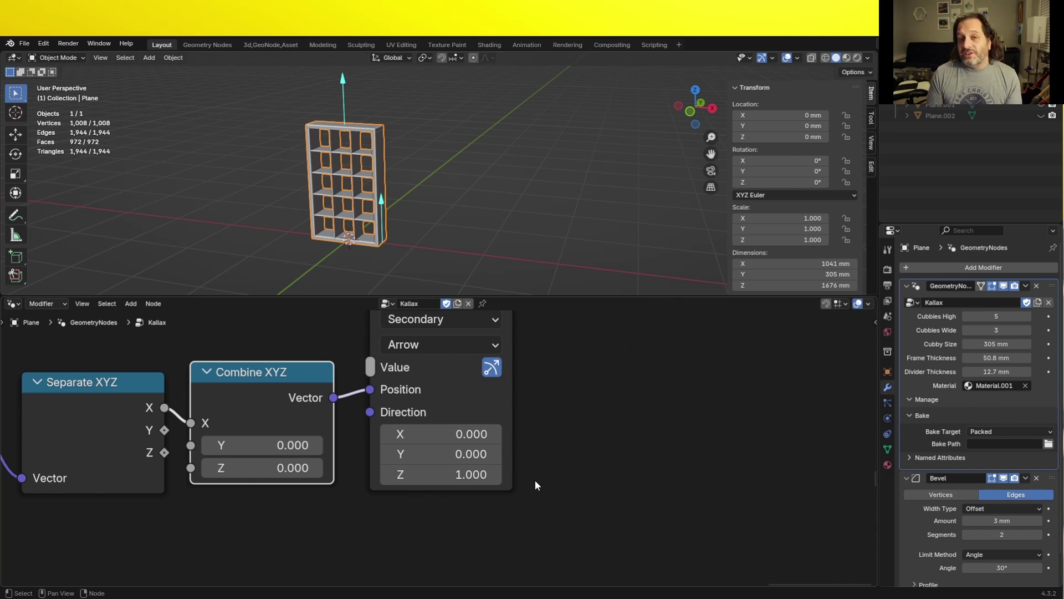
{"action": "left_click", "coordinate": [455, 475]}
{"action": "type", "text": "0"}
{"action": "key", "text": "Return"}
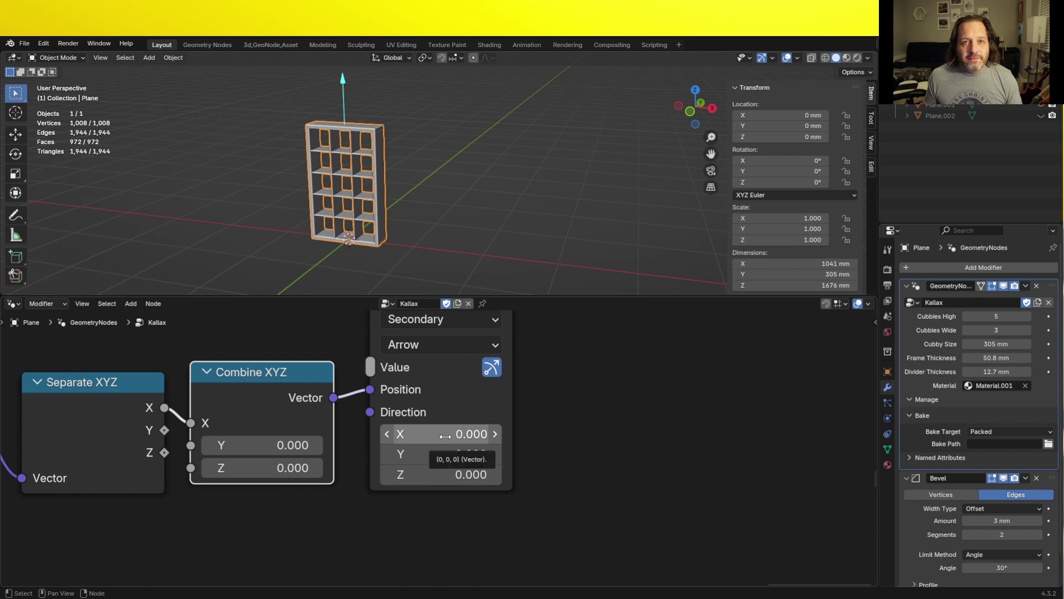
{"action": "mouse_move", "coordinate": [445, 437]}
{"action": "left_mouse_down"}
{"action": "mouse_move", "coordinate": [473, 436]}
{"action": "mouse_move", "coordinate": [456, 437]}
{"action": "left_mouse_up"}
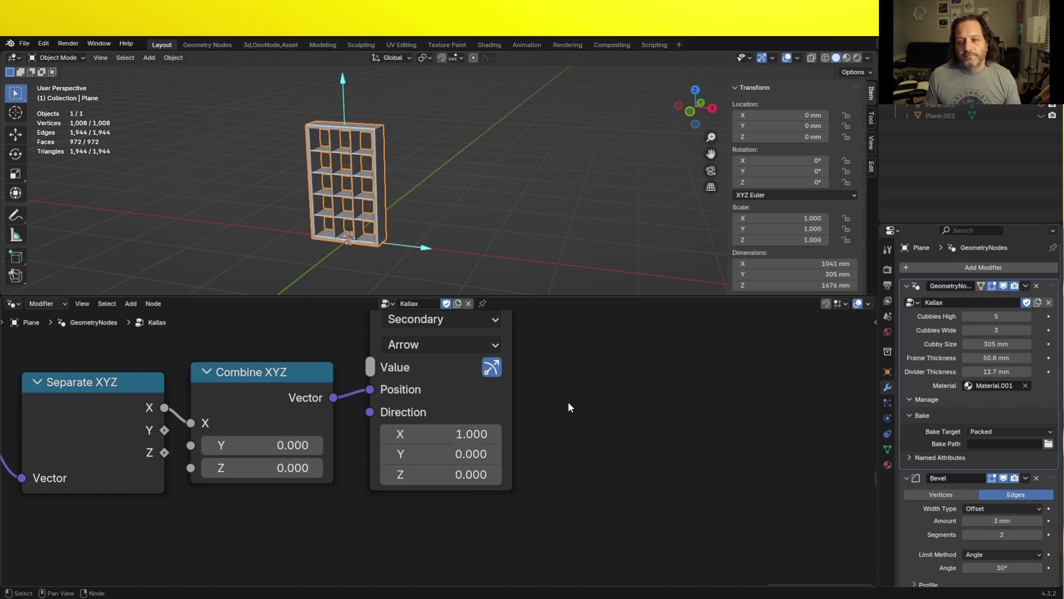
- Connect Cubbies Wide to the second Linear Gizmo's Value and move the first Separate XYZ and Combine XYZ nodes up to make room
{"action": "scroll", "coordinate": [568, 401], "scroll_direction": "down", "scroll_amount": 5}
{"action": "scroll", "coordinate": [184, 365], "scroll_direction": "up", "scroll_amount": 3}
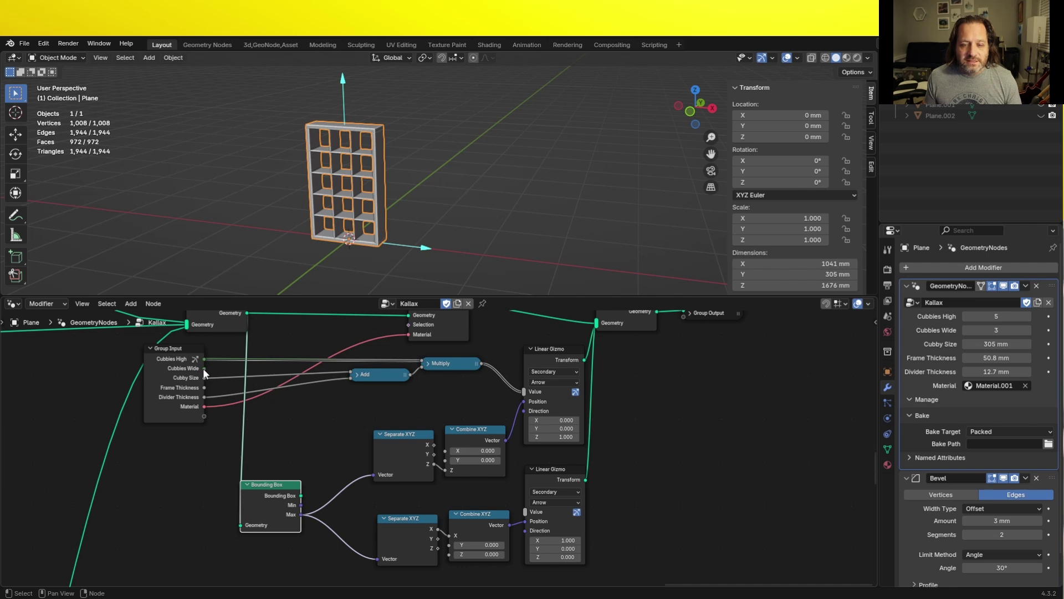
{"action": "left_click_drag", "start_coordinate": [203, 368], "coordinate": [524, 512]}
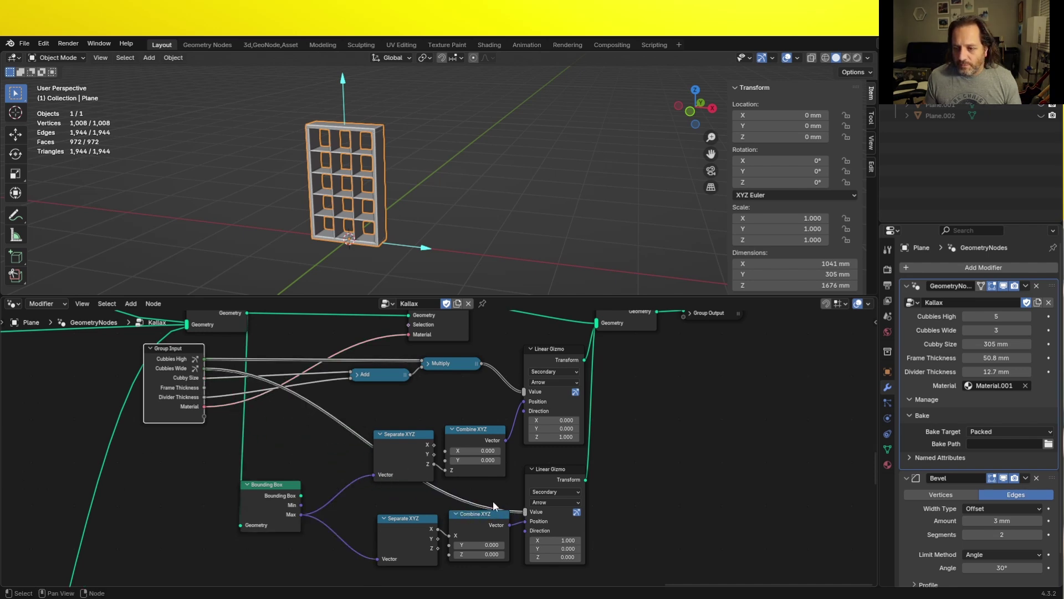
{"action": "left_click_drag", "start_coordinate": [408, 466], "coordinate": [403, 438]}
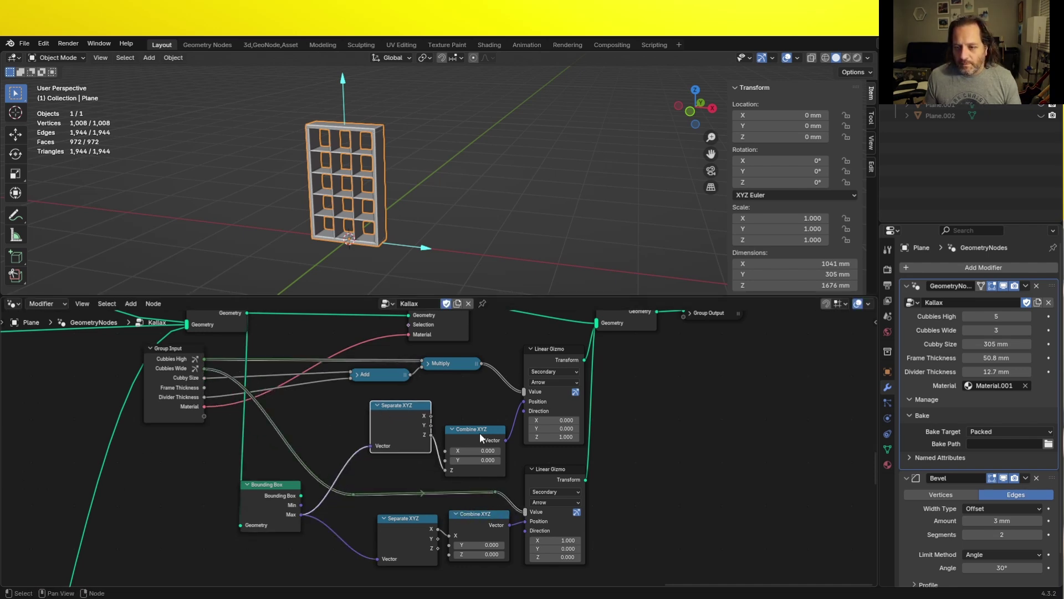
{"action": "left_click_drag", "start_coordinate": [480, 438], "coordinate": [480, 410]}
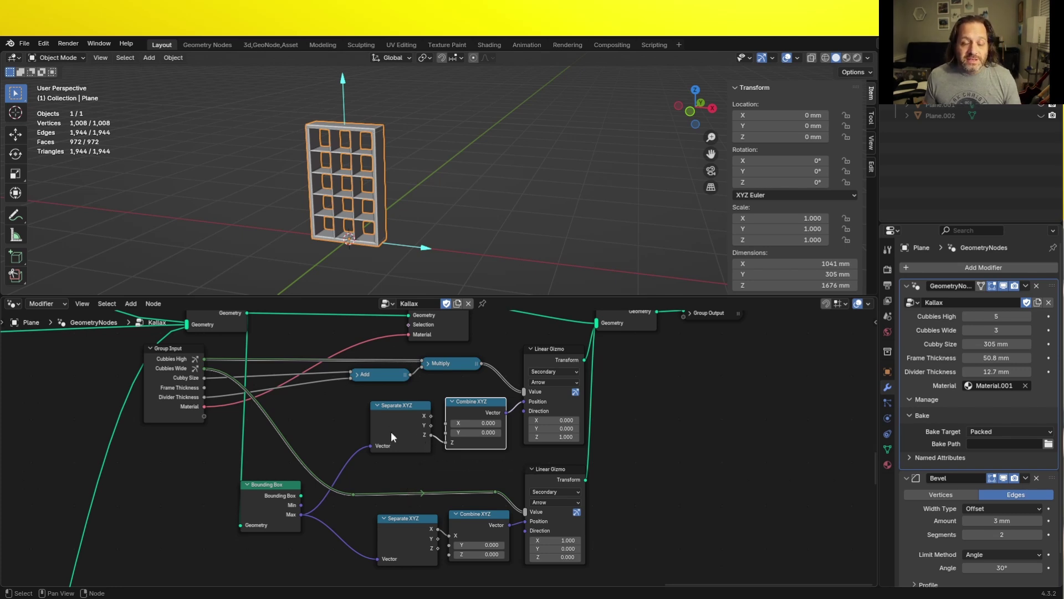
- Duplicate the Add and Multiply nodes to scale Cubbies Wide by Cubby Size plus Divider Thickness for the second gizmo's Value
{"action": "key", "text": "shift+d"}
{"action": "left_click", "coordinate": [469, 472]}
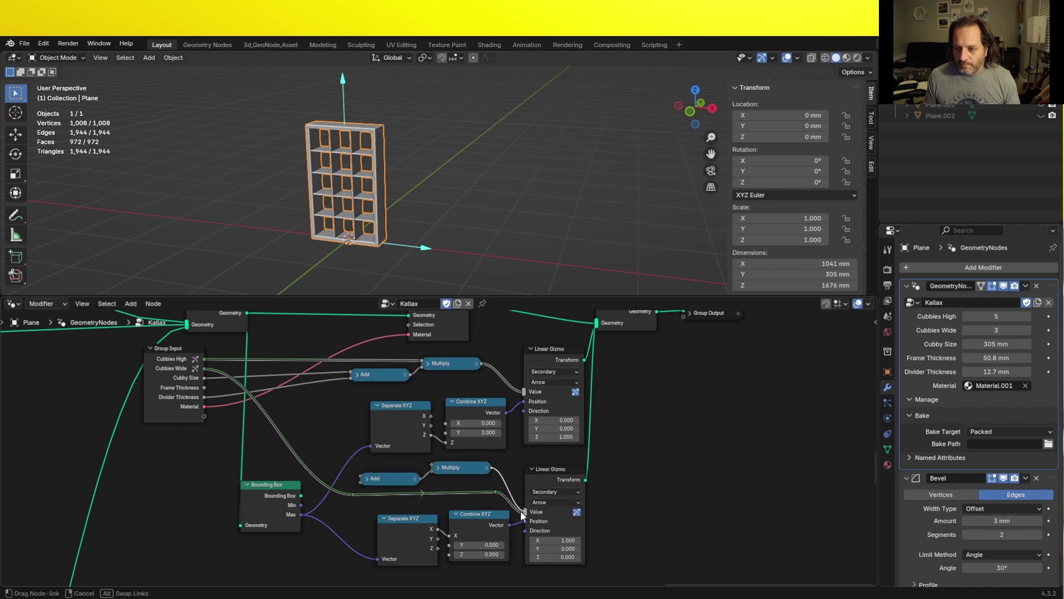
{"action": "left_click_drag", "start_coordinate": [353, 493], "coordinate": [207, 398]}
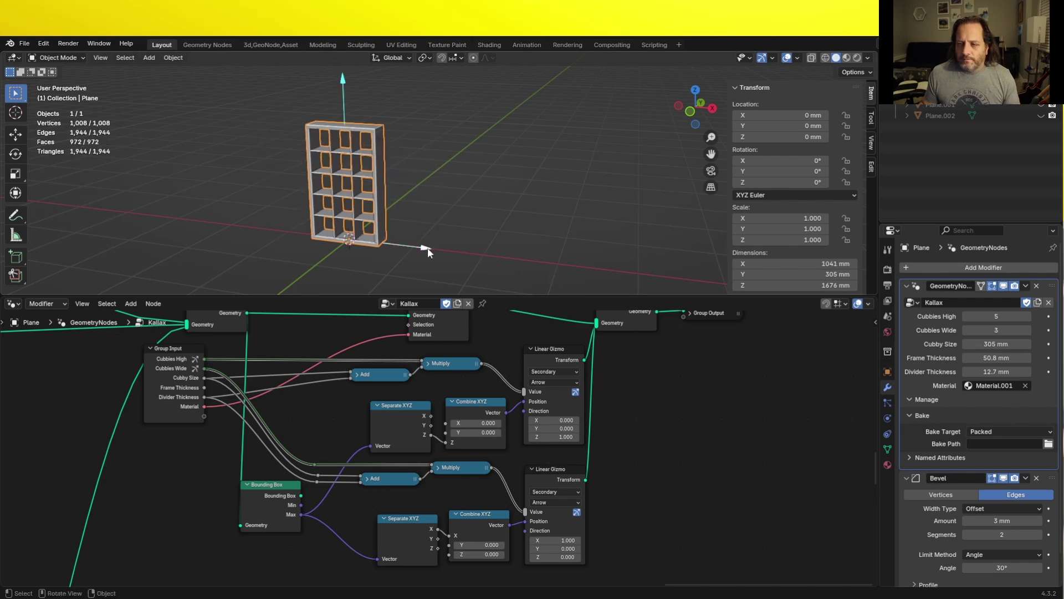
- Test the horizontal gizmo in the viewport by changing Cubbies Wide to 2 and then 4
{"action": "mouse_move", "coordinate": [427, 247]}
{"action": "left_mouse_down"}
{"action": "mouse_move", "coordinate": [504, 256]}
{"action": "mouse_move", "coordinate": [399, 247]}
{"action": "mouse_move", "coordinate": [415, 247]}
{"action": "left_mouse_up"}
{"action": "scroll", "coordinate": [473, 486], "scroll_direction": "up", "scroll_amount": 2}
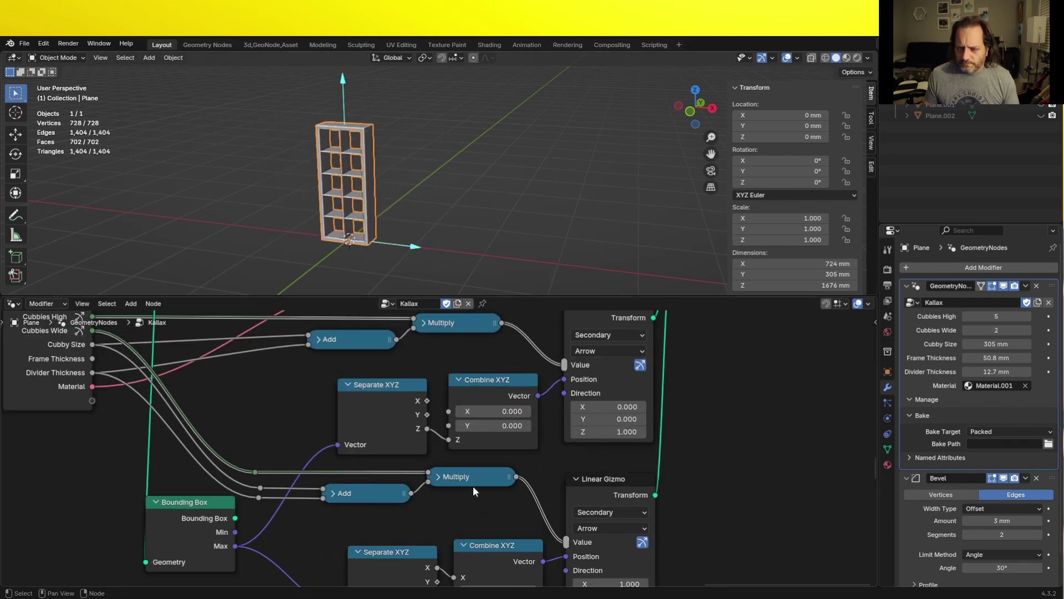
{"action": "scroll", "coordinate": [474, 485], "scroll_direction": "up", "scroll_amount": 2}
{"action": "key", "text": "shift+d"}
{"action": "left_click", "coordinate": [454, 533]}
{"action": "key", "text": "h"}
{"action": "middle_click_drag", "start_coordinate": [454, 533], "coordinate": [502, 373]}
{"action": "left_click_drag", "start_coordinate": [414, 246], "coordinate": [439, 250]}
{"action": "key", "text": "h"}
- Shift the second Linear Gizmo and its Multiply node back along the X axis beside their input nodes
{"action": "scroll", "coordinate": [490, 423], "scroll_direction": "down", "scroll_amount": 4}
{"action": "key", "text": "g"}
{"action": "key", "text": "x"}
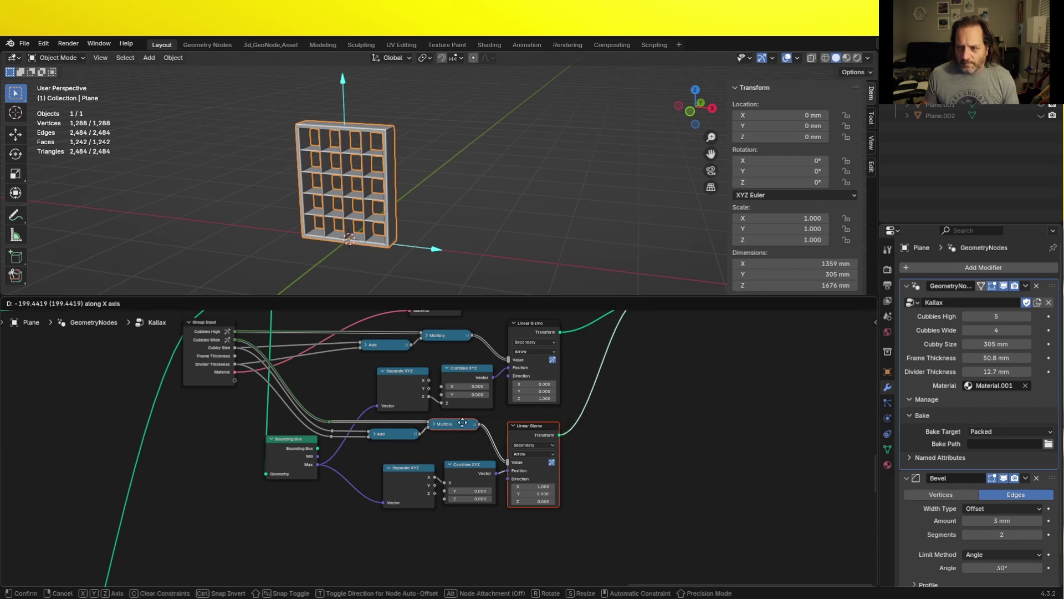
{"action": "left_click", "coordinate": [462, 423]}
{"action": "scroll", "coordinate": [388, 432], "scroll_direction": "up", "scroll_amount": 3}
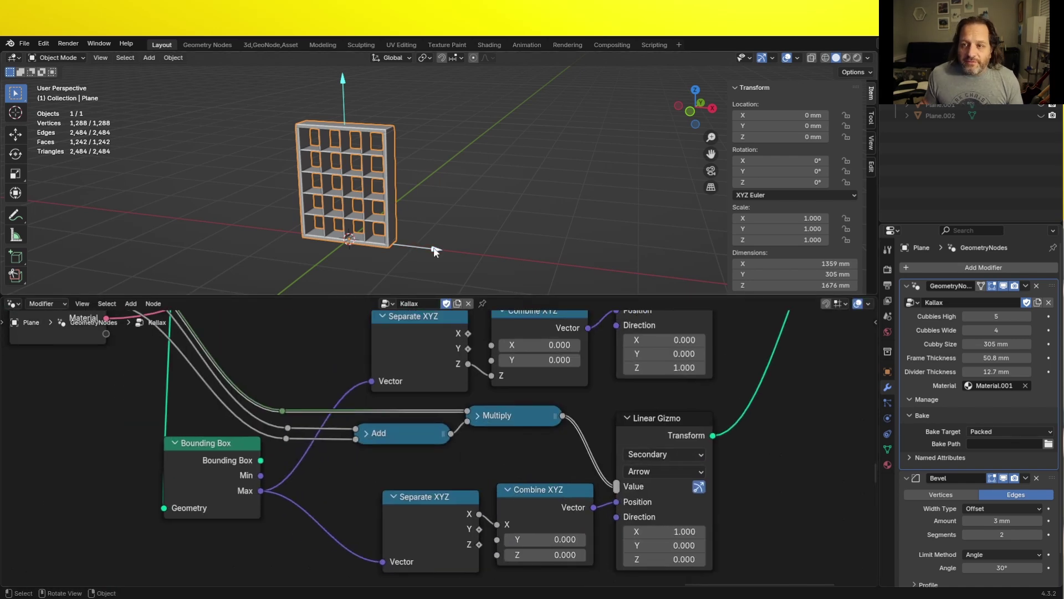
- Set Cubbies Wide to 3 using the horizontal gizmo in the viewport
{"action": "mouse_move", "coordinate": [435, 250]}
{"action": "left_mouse_down"}
{"action": "mouse_move", "coordinate": [565, 260]}
{"action": "mouse_move", "coordinate": [458, 237]}
{"action": "mouse_move", "coordinate": [478, 250]}
{"action": "mouse_move", "coordinate": [624, 279]}
{"action": "mouse_move", "coordinate": [456, 256]}
{"action": "left_mouse_up"}
{"action": "scroll", "coordinate": [321, 191], "scroll_direction": "up", "scroll_amount": 3}
{"action": "scroll", "coordinate": [428, 213], "scroll_direction": "down", "scroll_amount": 3}
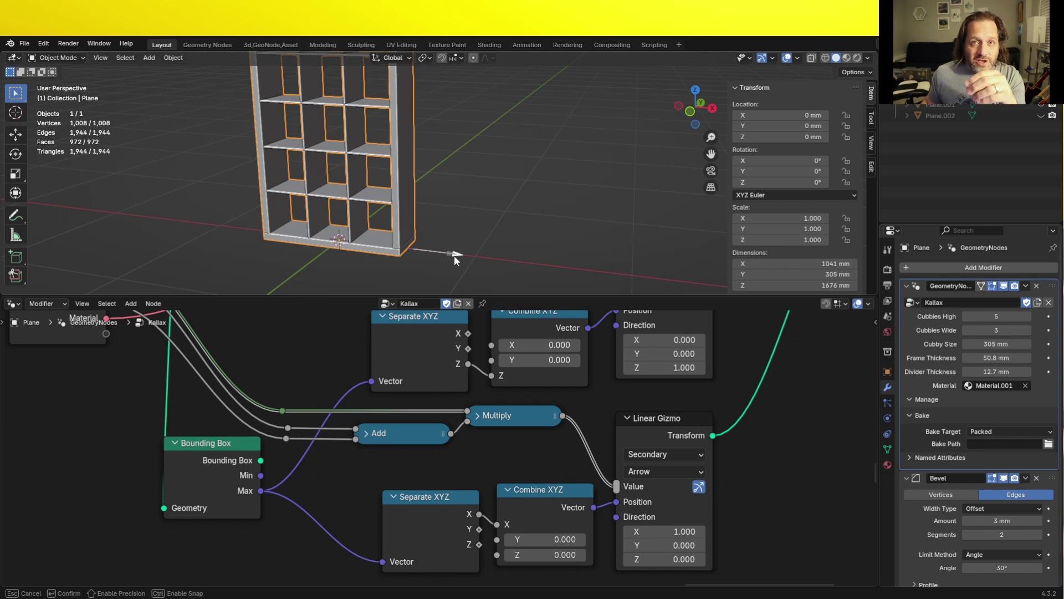
- Resize the shelf with both viewport gizmos, trying 3 cubbies wide and ending at 4 Cubbies High and 4 Cubbies Wide
{"action": "left_click_drag", "start_coordinate": [454, 255], "coordinate": [507, 263]}
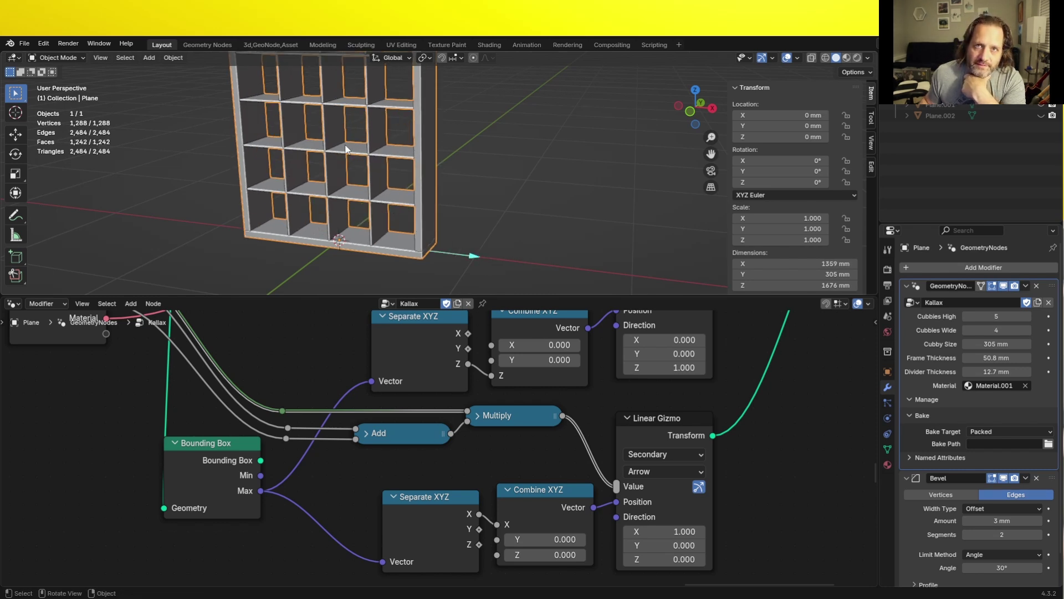
{"action": "scroll", "coordinate": [333, 113], "scroll_direction": "down", "scroll_amount": 3}
{"action": "middle_click_drag", "start_coordinate": [337, 131], "coordinate": [341, 163]}
{"action": "left_click_drag", "start_coordinate": [351, 73], "coordinate": [350, 105]}
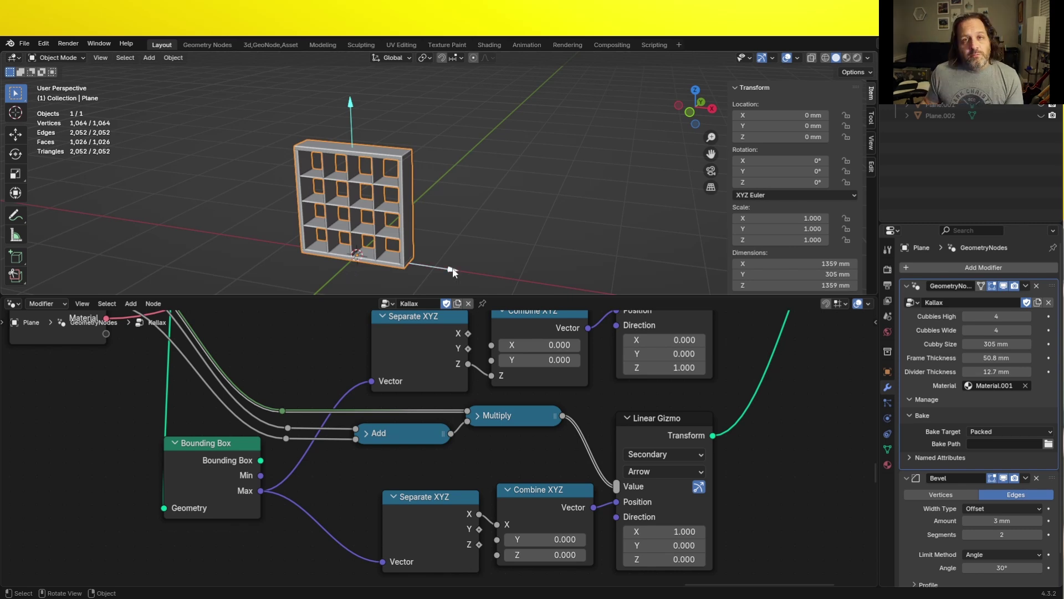
{"action": "mouse_move", "coordinate": [452, 270]}
{"action": "left_mouse_down"}
{"action": "mouse_move", "coordinate": [548, 287]}
{"action": "mouse_move", "coordinate": [444, 273]}
{"action": "mouse_move", "coordinate": [524, 287]}
{"action": "mouse_move", "coordinate": [437, 283]}
{"action": "left_mouse_up"}
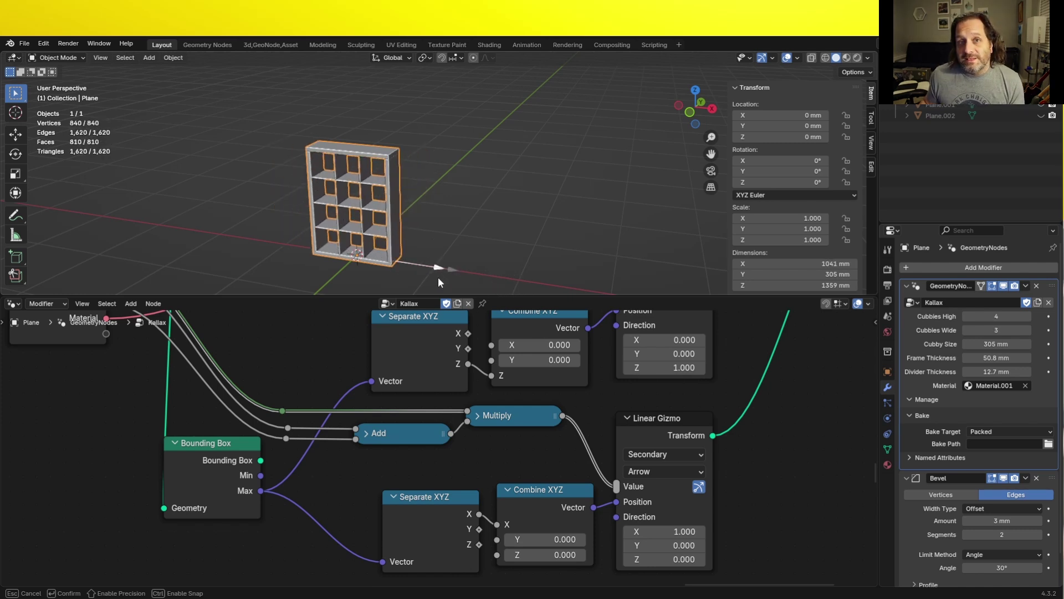
{"action": "mouse_move", "coordinate": [451, 277]}
{"action": "left_mouse_down"}
{"action": "mouse_move", "coordinate": [518, 284]}
{"action": "mouse_move", "coordinate": [459, 268]}
{"action": "left_mouse_up"}
- Expand the second gizmo's collapsed Add and Multiply nodes and move the Separate XYZ and Combine XYZ nodes below them
{"action": "left_click", "coordinate": [478, 415]}
{"action": "left_click", "coordinate": [366, 433]}
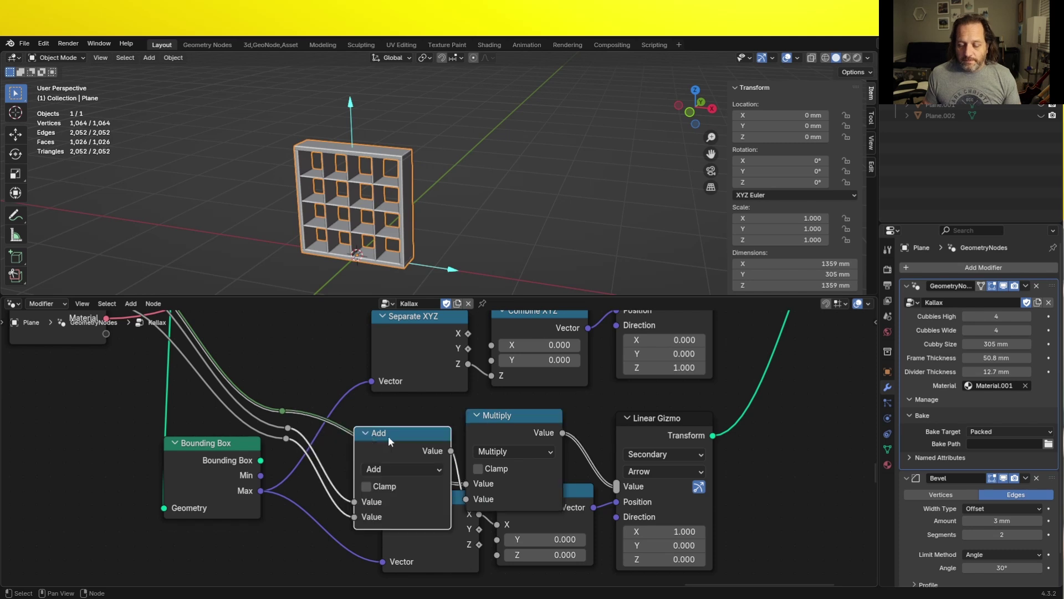
{"action": "scroll", "coordinate": [509, 505], "scroll_direction": "down", "scroll_amount": 2}
{"action": "left_click_drag", "start_coordinate": [508, 504], "coordinate": [368, 511]}
{"action": "left_click_drag", "start_coordinate": [488, 391], "coordinate": [478, 466]}
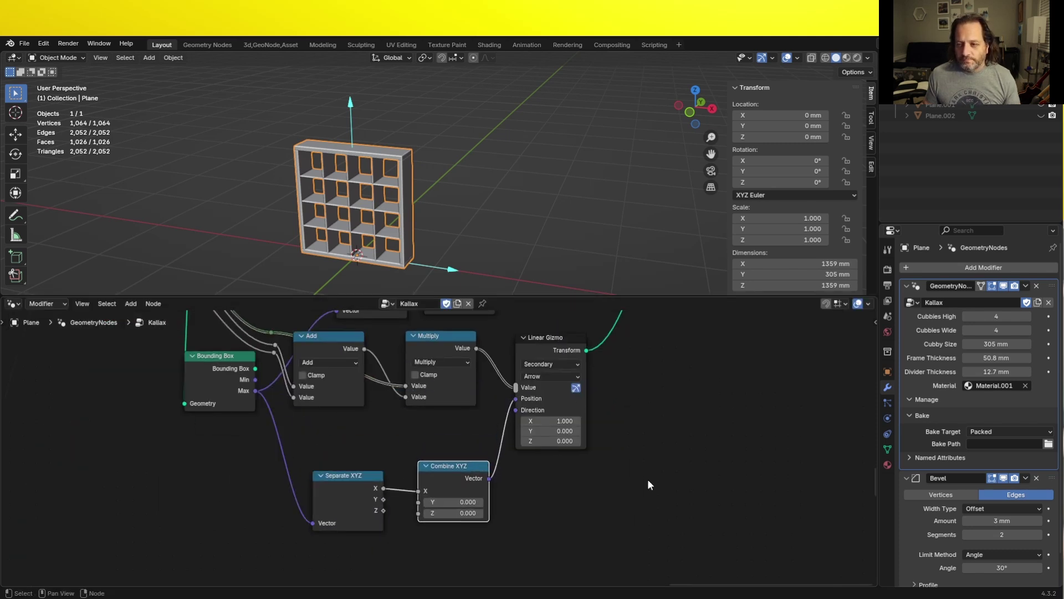
- Space the Linear Gizmo and Multiply nodes away from Add along X, and add a reroute on the link from Add to Multiply
{"action": "left_click_drag", "start_coordinate": [554, 337], "coordinate": [690, 338]}
{"action": "left_click_drag", "start_coordinate": [446, 347], "coordinate": [477, 348]}
{"action": "key", "text": "x"}
{"action": "left_click", "coordinate": [548, 348]}
{"action": "right_click_drag", "start_coordinate": [388, 388], "coordinate": [373, 400], "text": "shift"}
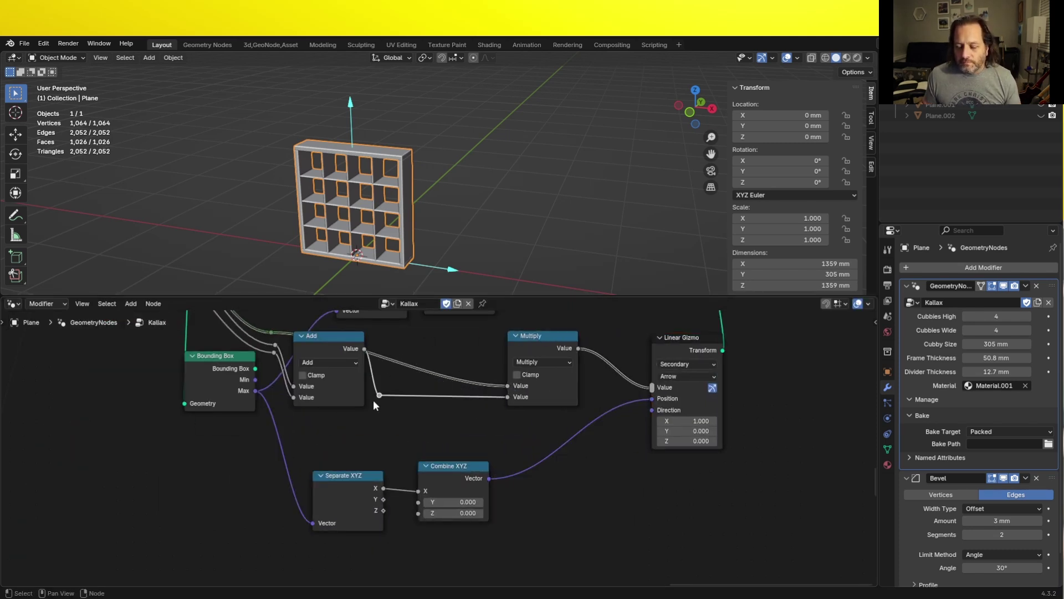
{"action": "left_click_drag", "start_coordinate": [335, 344], "coordinate": [334, 371]}
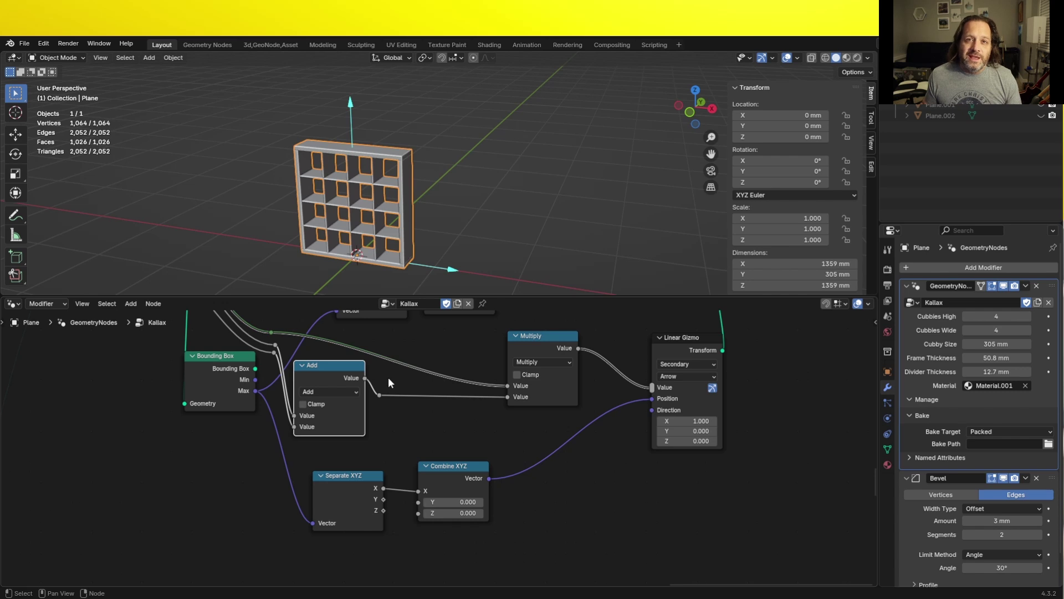
- Insert a duplicate Multiply node with value 0.500 between Add and the existing Multiply, and test the horizontal gizmo by setting Cubbies Wide to 2
{"action": "left_click", "coordinate": [541, 340]}
{"action": "key", "text": "shift+d"}
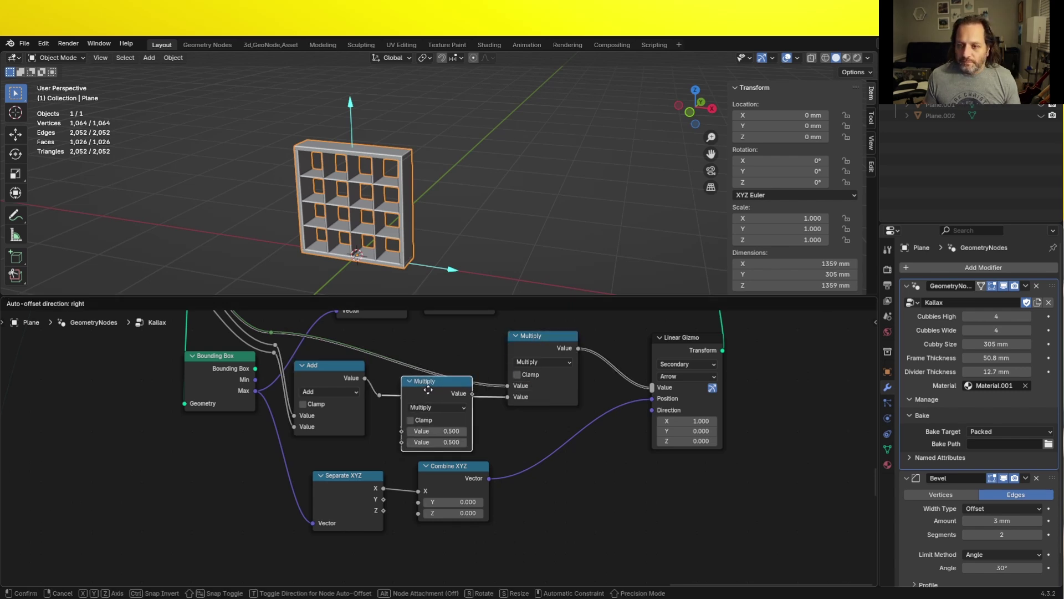
{"action": "left_click", "coordinate": [433, 394]}
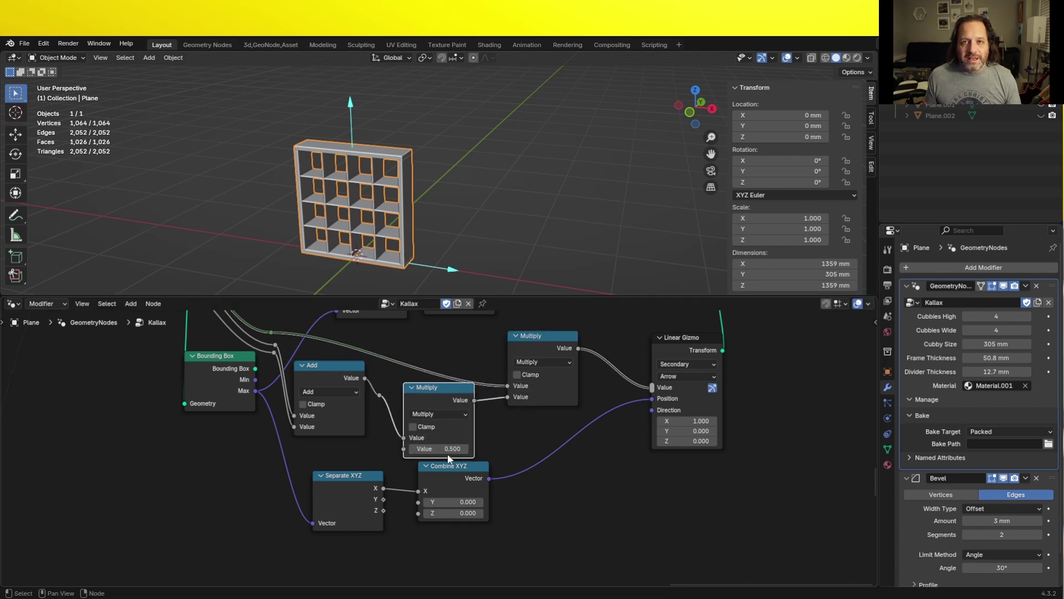
{"action": "left_click_drag", "start_coordinate": [438, 387], "coordinate": [420, 366]}
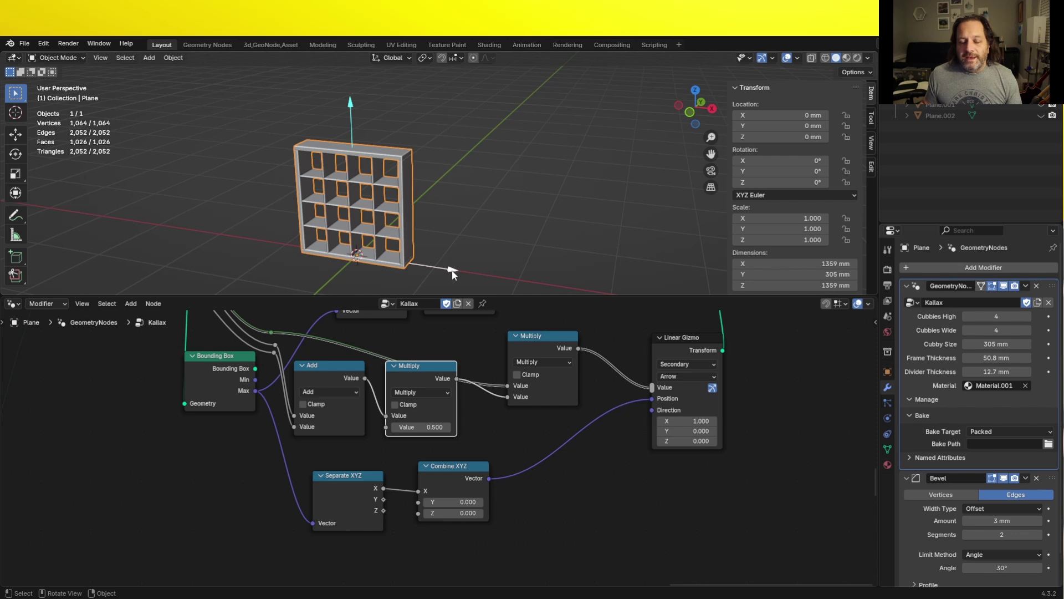
{"action": "mouse_move", "coordinate": [452, 274]}
{"action": "left_mouse_down"}
{"action": "mouse_move", "coordinate": [554, 285]}
{"action": "mouse_move", "coordinate": [439, 271]}
{"action": "left_mouse_up"}
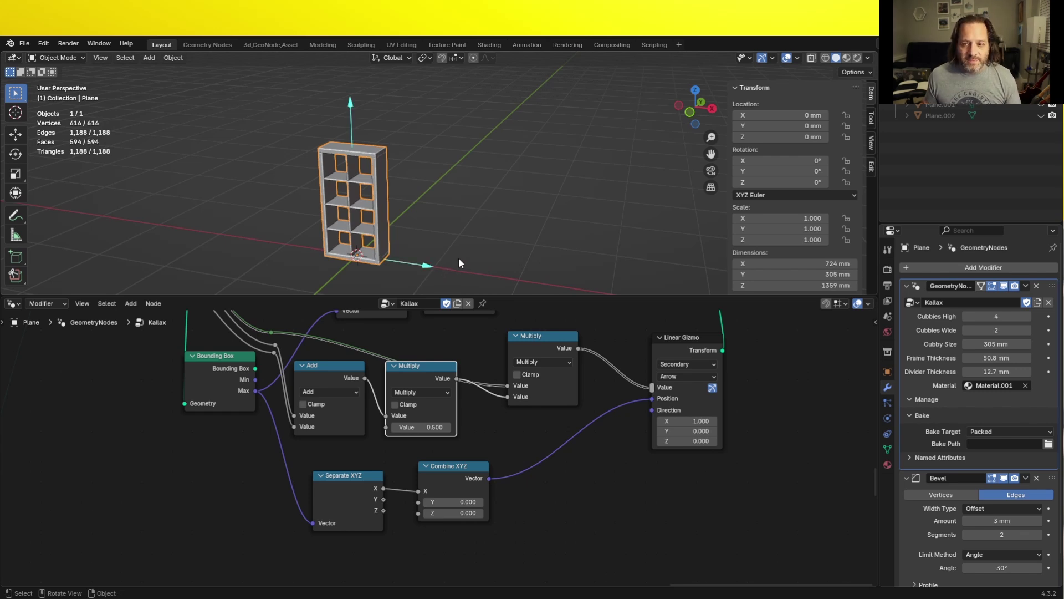
- Align the Set Material node and both Linear Gizmo nodes in one vertical column
{"action": "scroll", "coordinate": [253, 383], "scroll_direction": "down", "scroll_amount": 4}
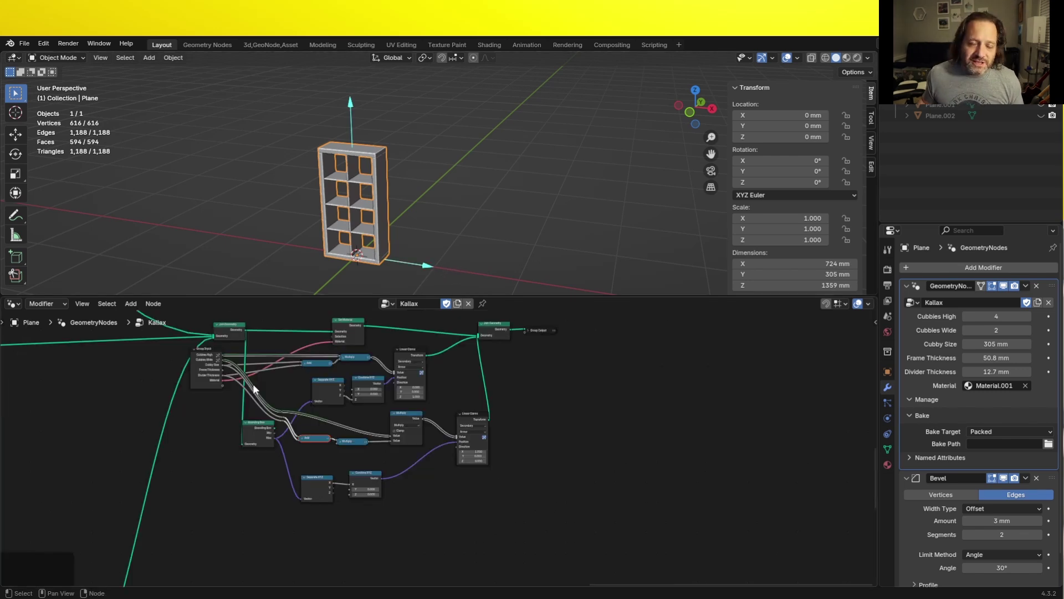
{"action": "key", "text": "s"}
{"action": "key", "text": "x"}
{"action": "left_click", "coordinate": [190, 357]}
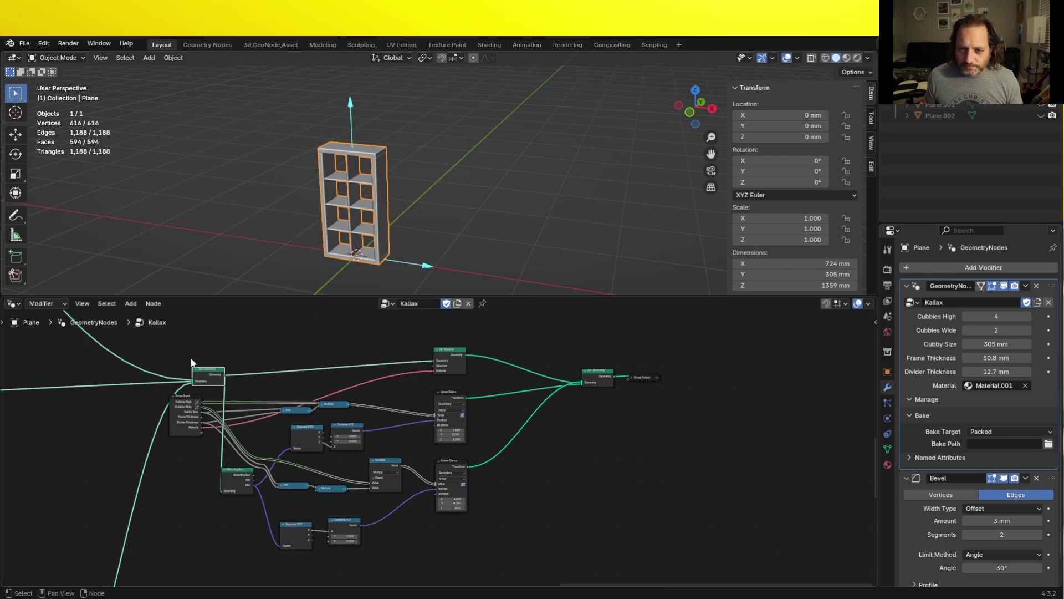
- Feed Set Material's Material input from a separate Group Input node, and raise the Set Material node along the Y axis
{"action": "left_click_drag", "start_coordinate": [191, 357], "coordinate": [234, 377]}
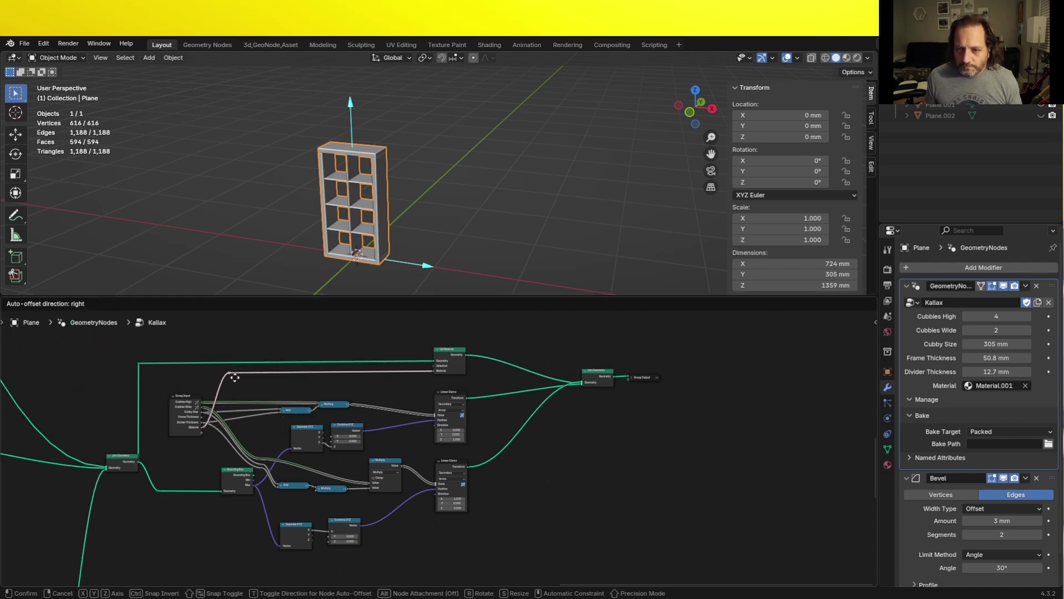
{"action": "left_click", "coordinate": [190, 357]}
{"action": "left_click_drag", "start_coordinate": [448, 350], "coordinate": [448, 341]}
{"action": "key", "text": "y"}
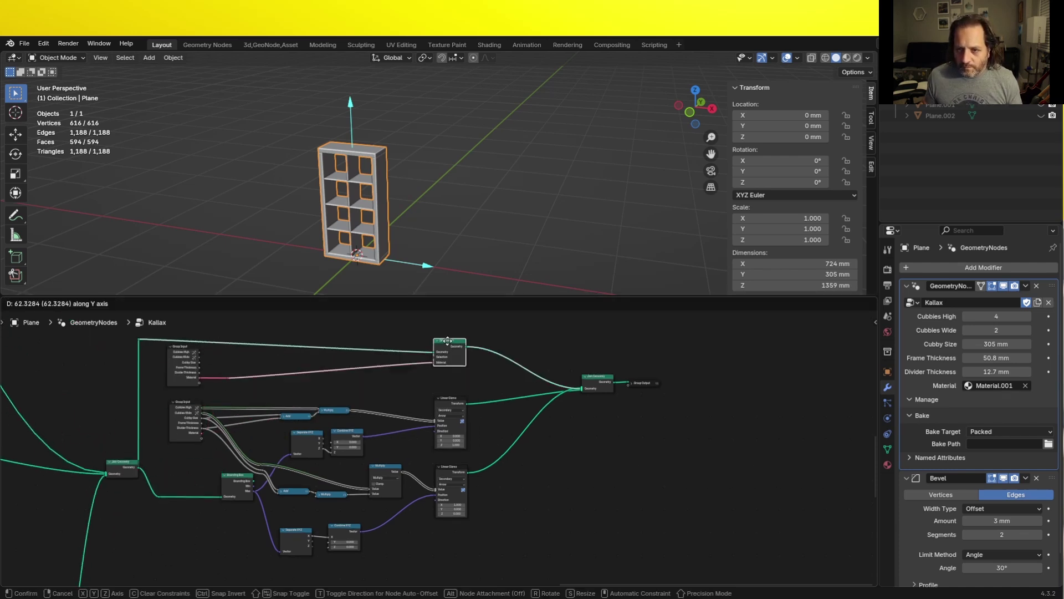
{"action": "left_click", "coordinate": [448, 341]}
{"action": "scroll", "coordinate": [391, 398], "scroll_direction": "up", "scroll_amount": 2}
{"action": "left_click_drag", "start_coordinate": [272, 483], "coordinate": [335, 504]}
{"action": "scroll", "coordinate": [507, 484], "scroll_direction": "down", "scroll_amount": 3}
{"action": "scroll", "coordinate": [307, 464], "scroll_direction": "up", "scroll_amount": 2}
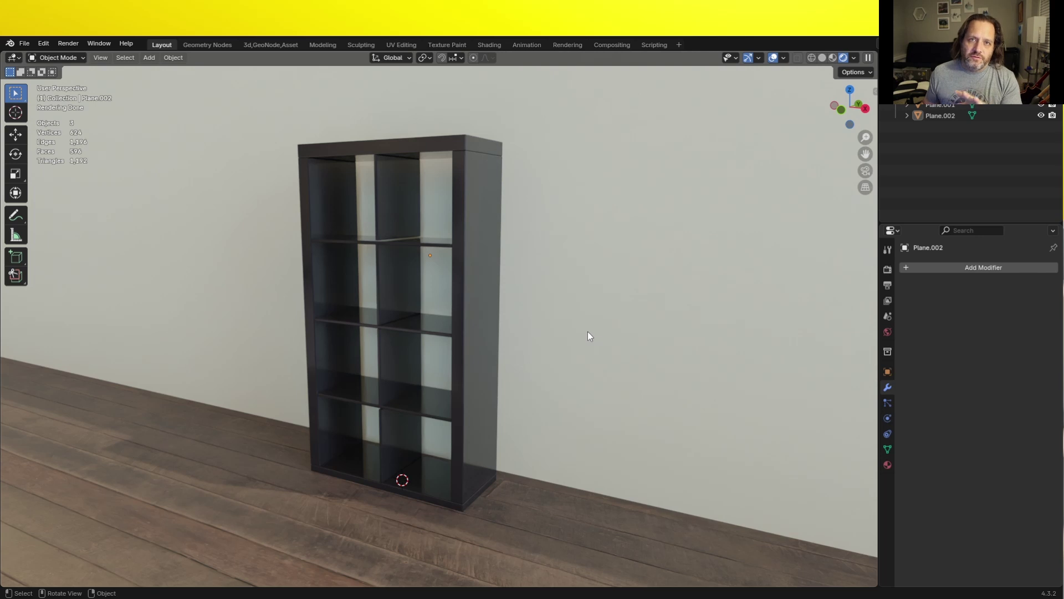
- Reduce the shelf to 1 cubby wide and place a copy beside it along the X axis, sized 2 cubbies high by 2 wide
{"action": "left_click", "coordinate": [480, 353]}
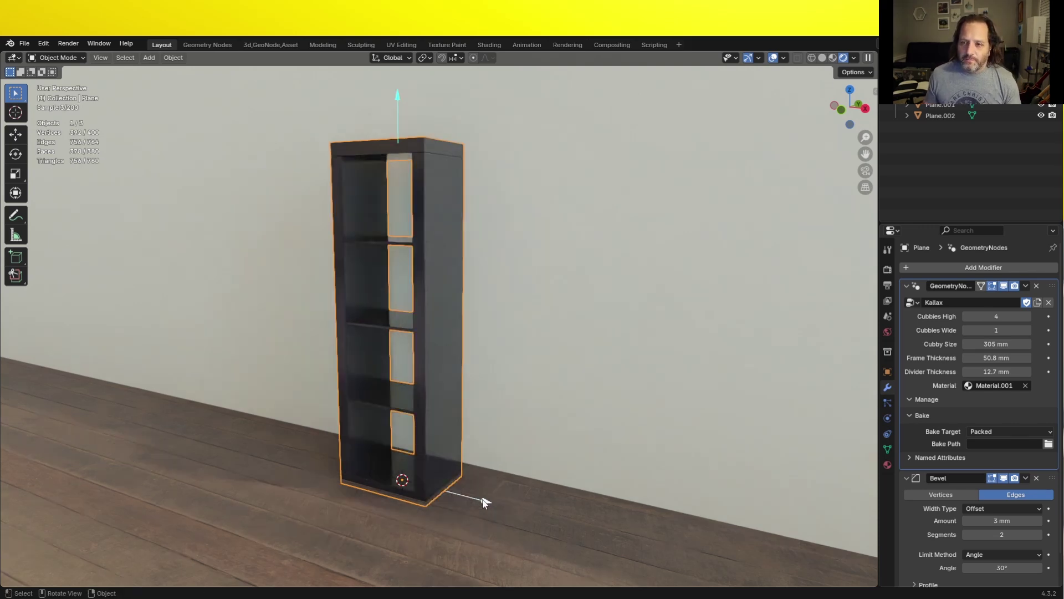
{"action": "key", "text": "shift+d"}
{"action": "key", "text": "x"}
{"action": "left_click", "coordinate": [611, 452]}
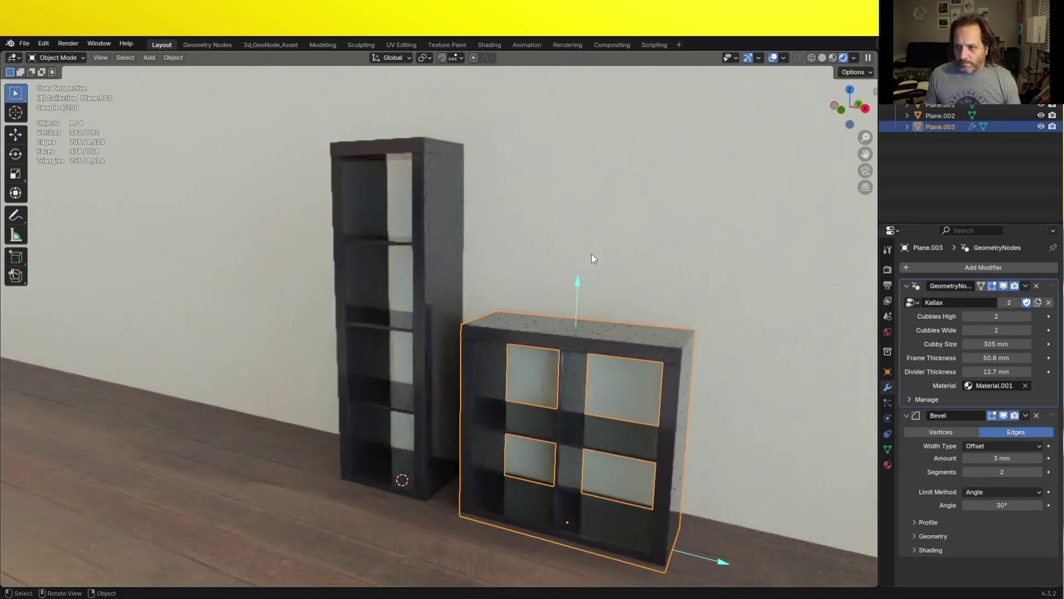
- Duplicate the low shelf along X to the tall shelf's other side, size it 4 by 4 cubbies, and slide it close to the tall shelf
{"action": "key", "text": "shift+d"}
{"action": "key", "text": "x"}
{"action": "left_click", "coordinate": [192, 426]}
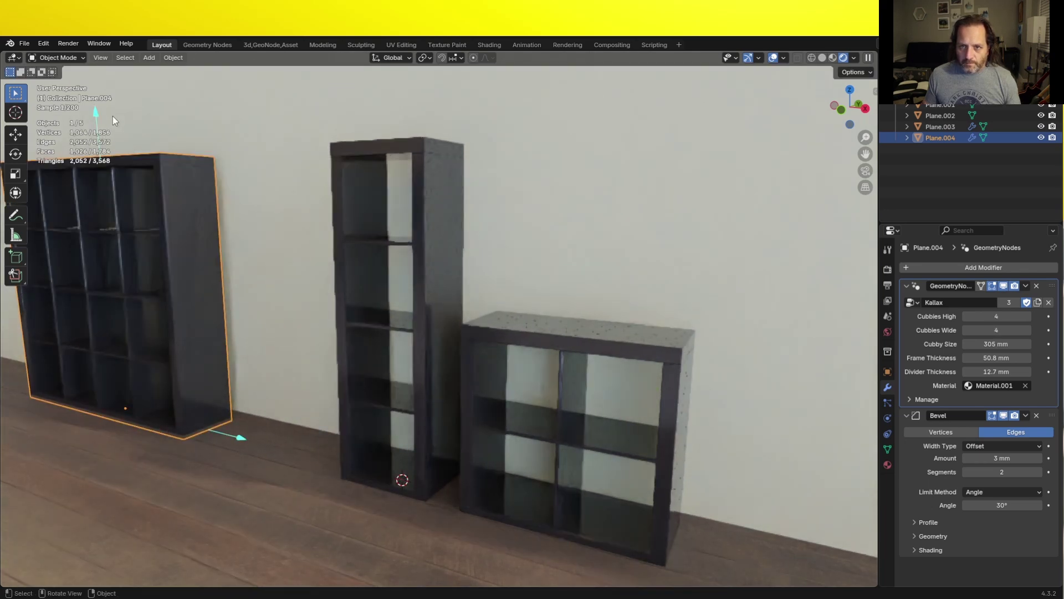
{"action": "key", "text": "g"}
{"action": "key", "text": "x"}
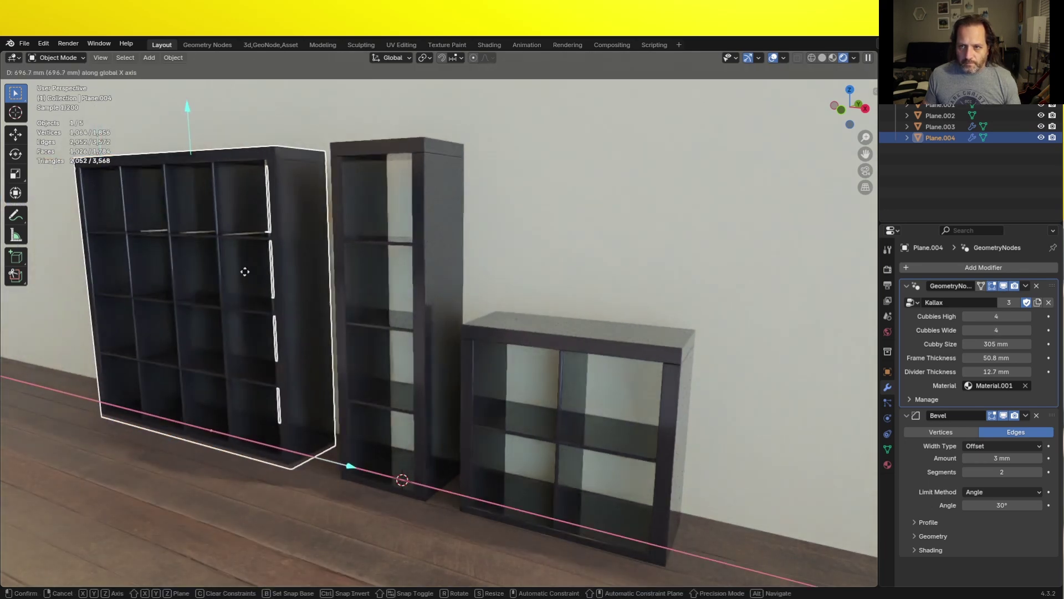
{"action": "left_click", "coordinate": [447, 357]}
{"action": "mouse_move", "coordinate": [562, 264]}
{"action": "middle_mouse_down"}
{"action": "mouse_move", "coordinate": [575, 273]}
{"action": "mouse_move", "coordinate": [546, 268]}
{"action": "middle_mouse_up"}
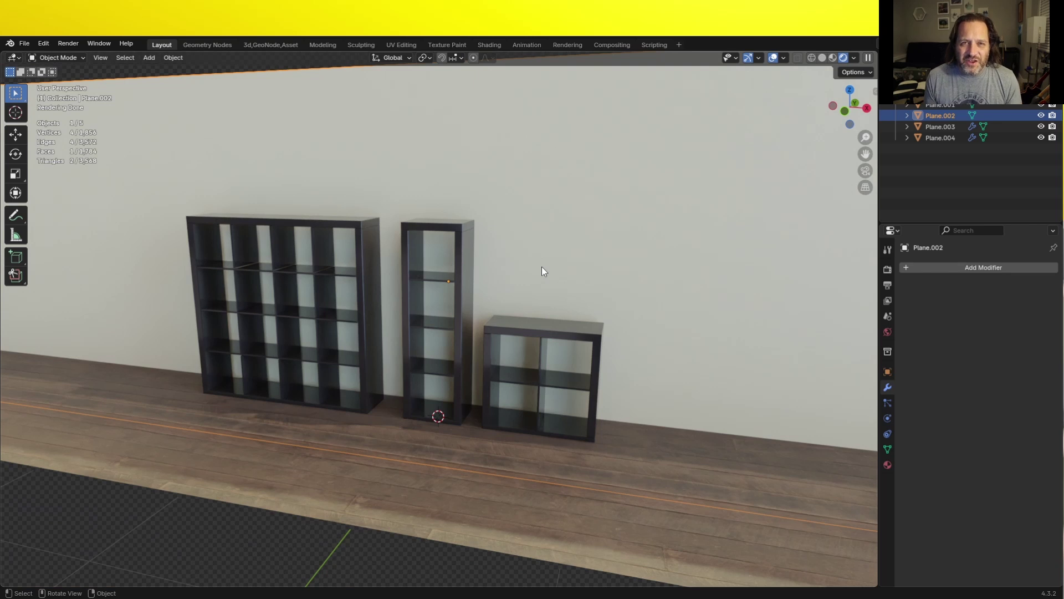